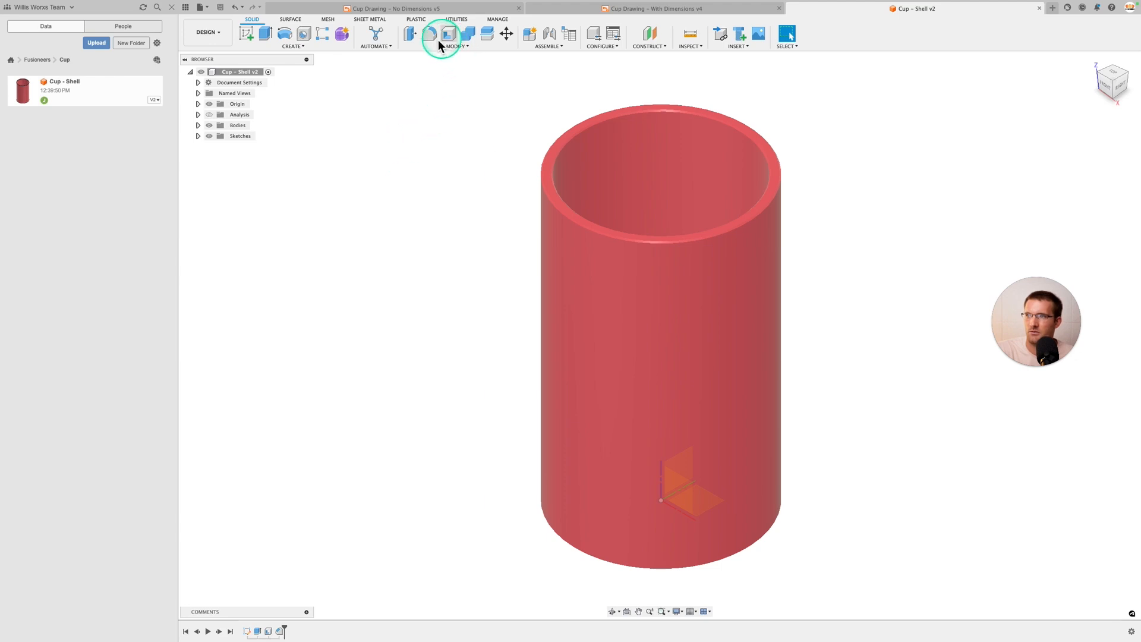
Step: Review the cup drawings without and with dimensions, and return to the Cup - Shell design
left_click(437, 9)
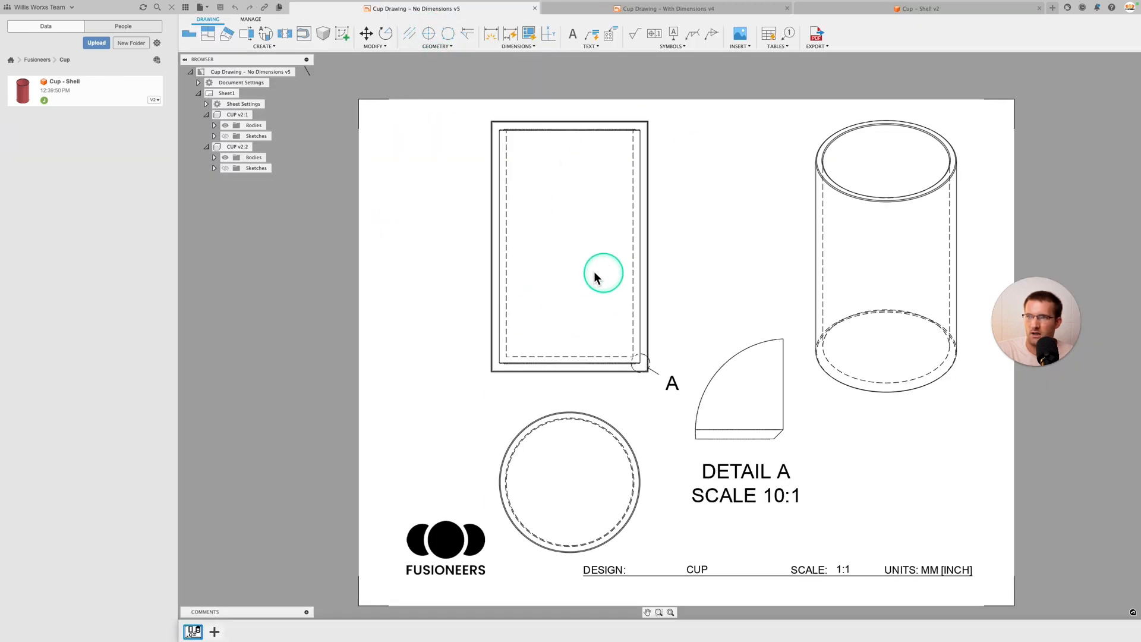
left_click(648, 11)
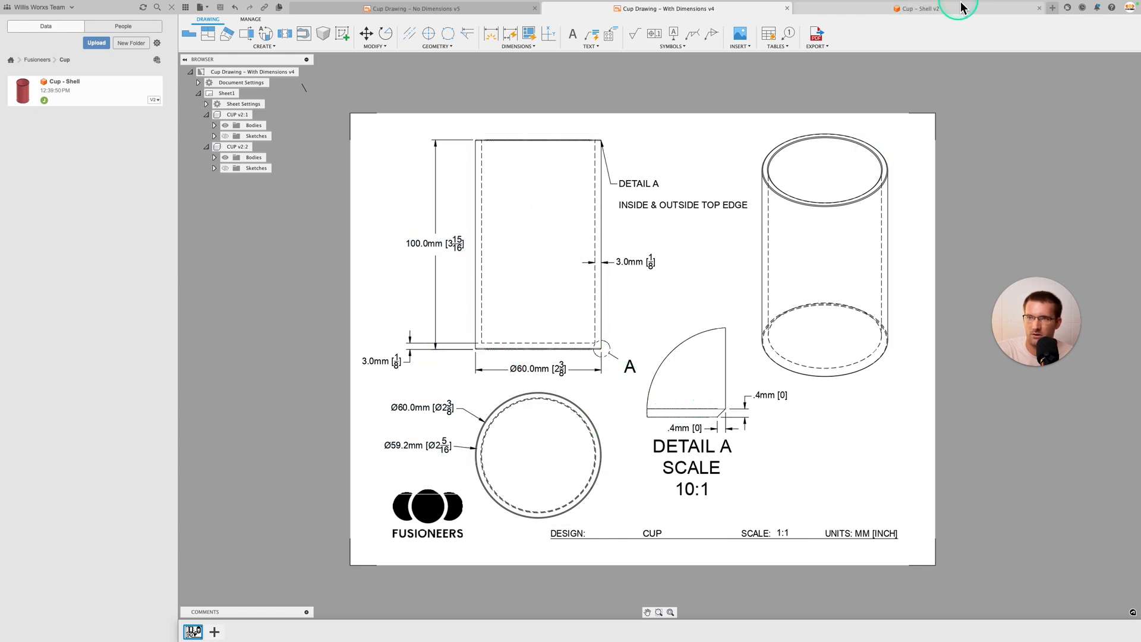
left_click(939, 8)
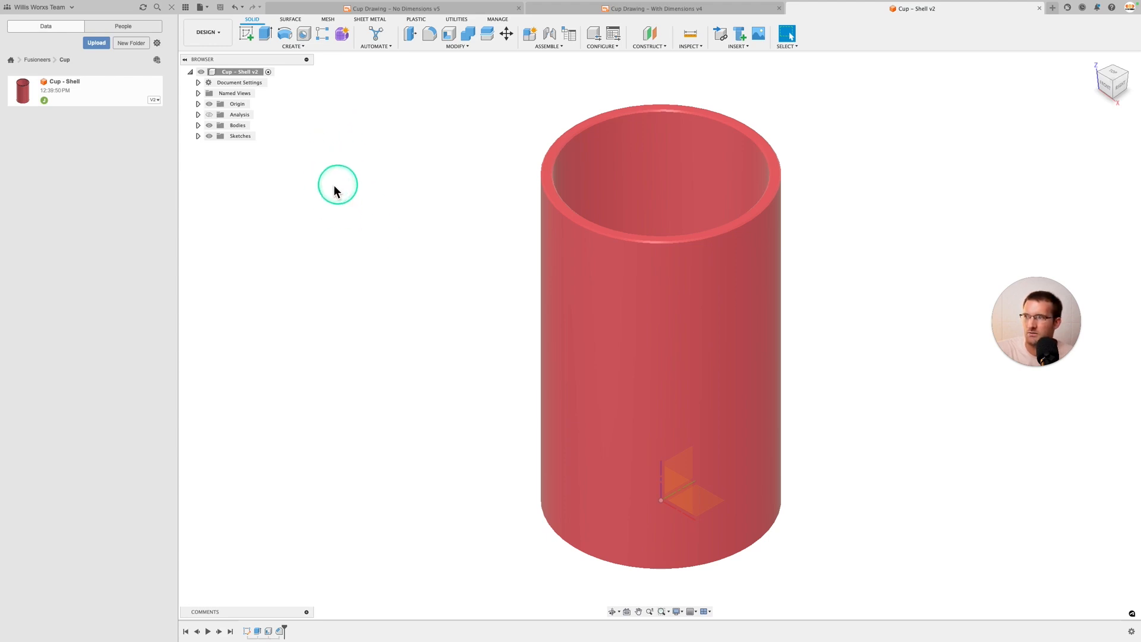
Step: Create a new design and save it as "Cup - Thin Extrusion" in the Cup folder
left_click(200, 7)
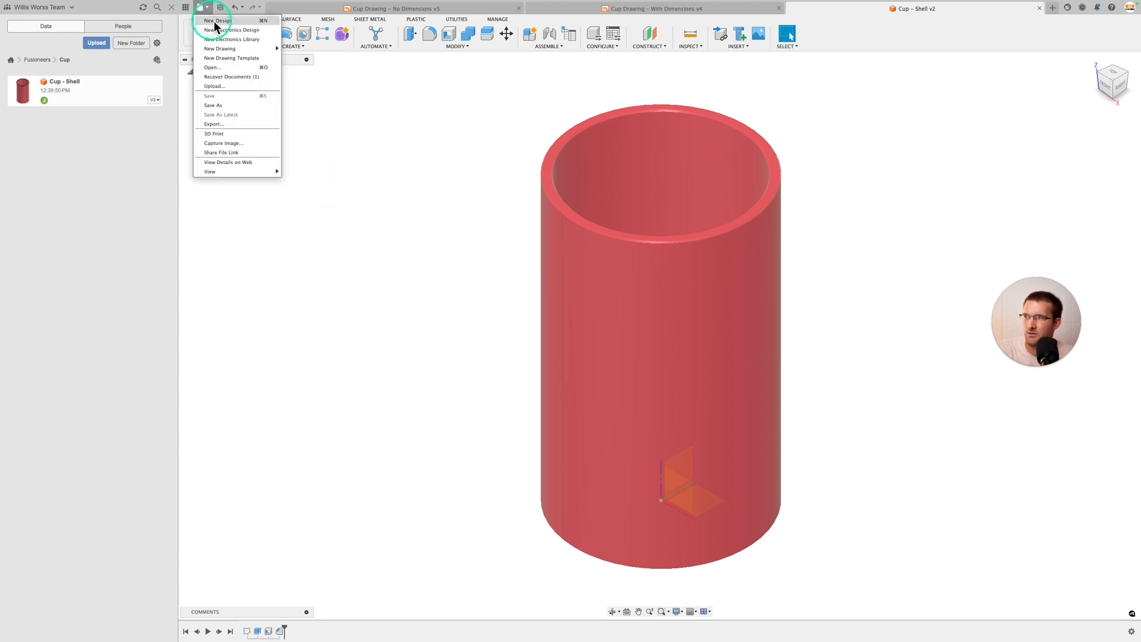
left_click(216, 21)
key("super+s")
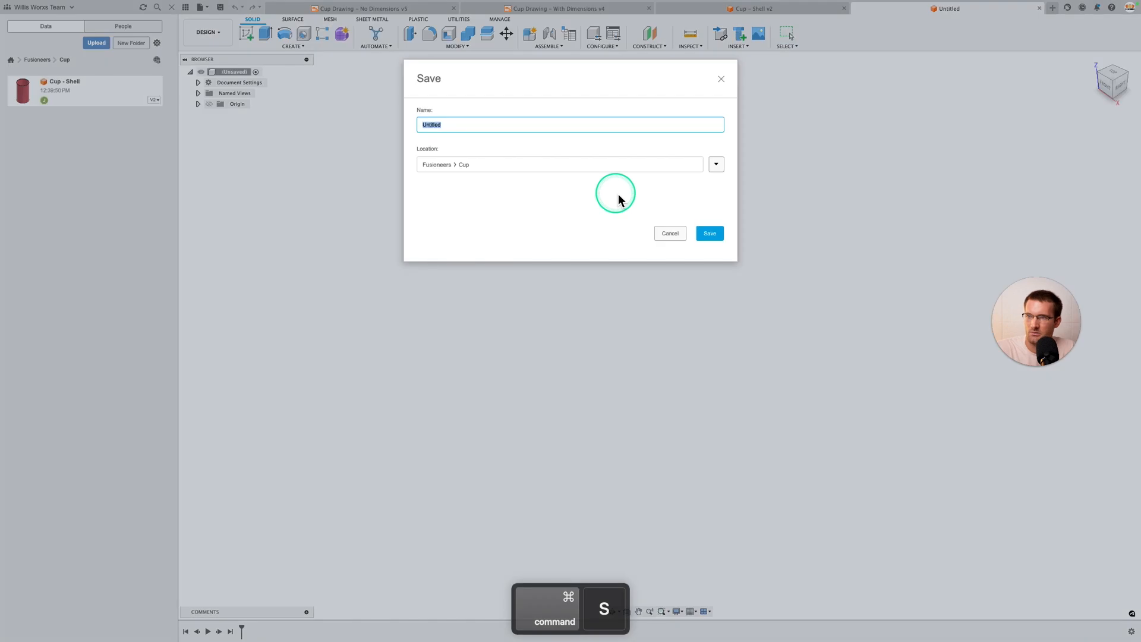
type("Cup - Thin")
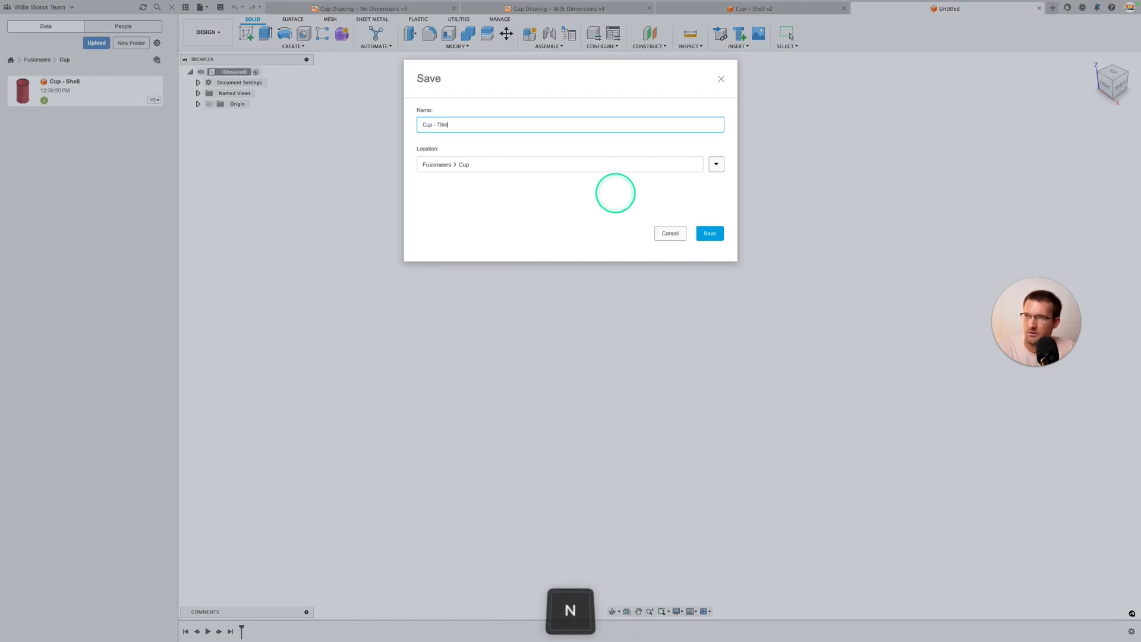
type(" Extrusion")
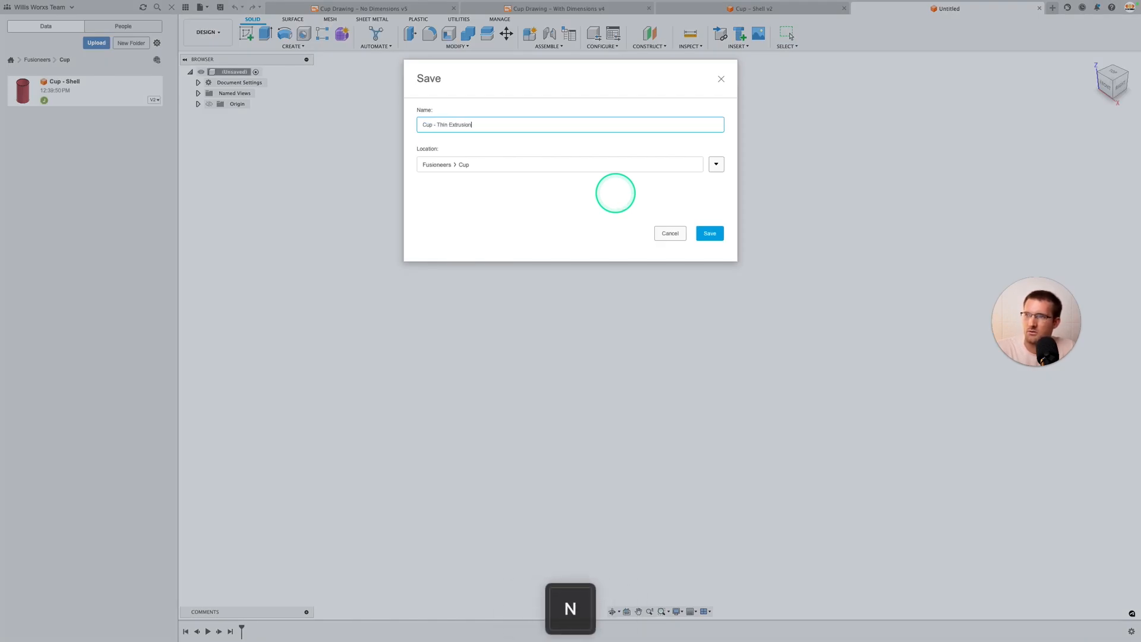
key("Return")
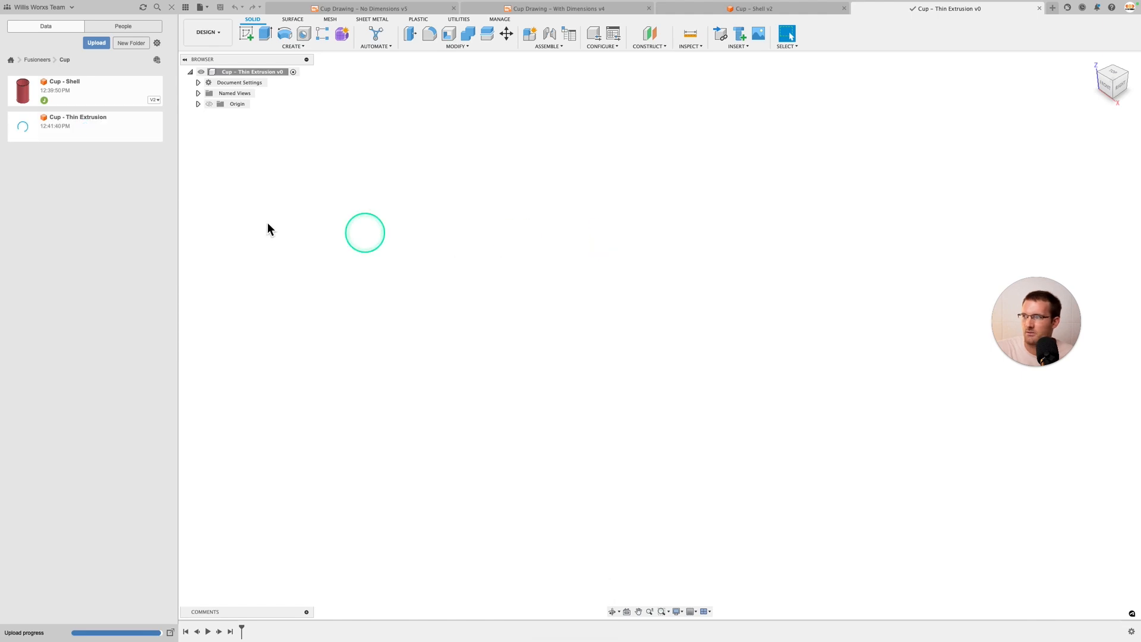
Step: Show the origin planes and start a sketch on the horizontal XY plane
left_click(209, 105)
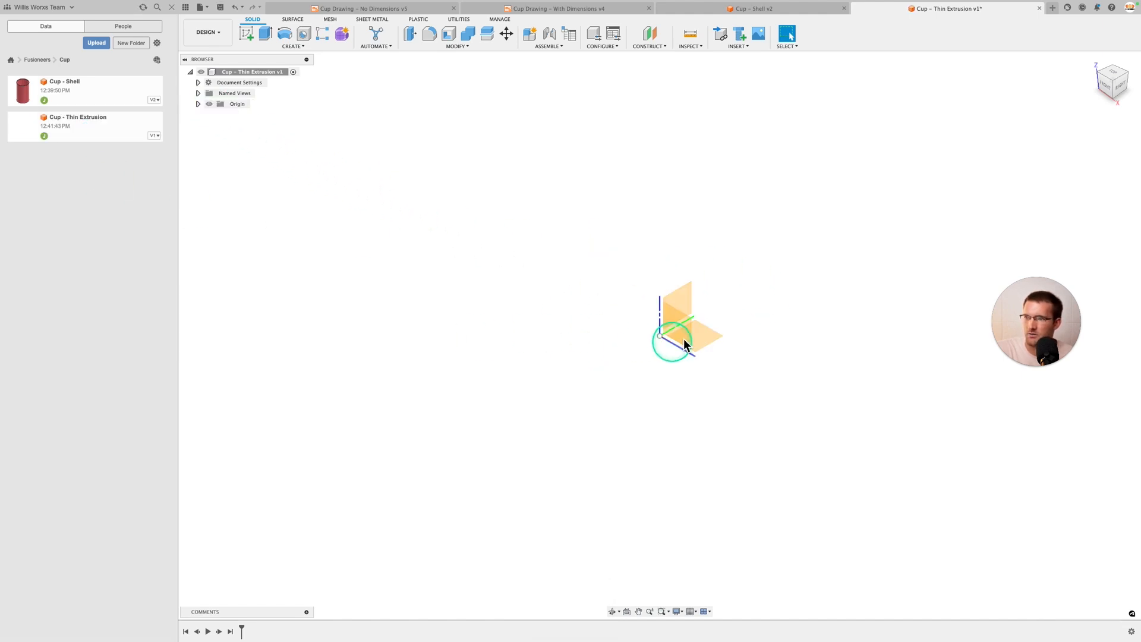
left_click(248, 36)
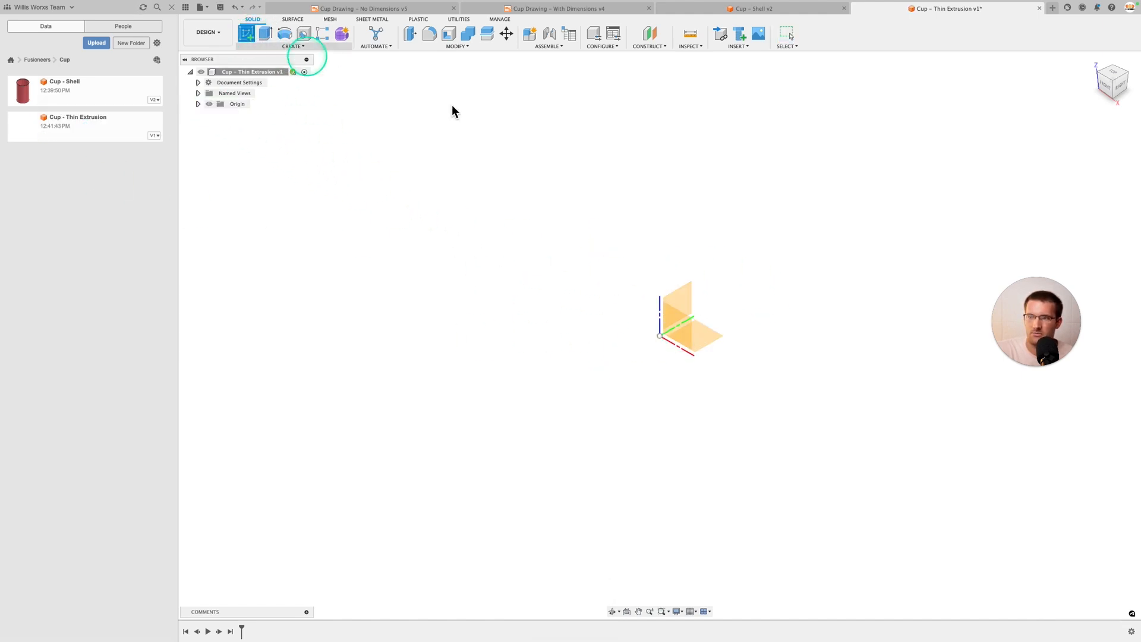
left_click(717, 337)
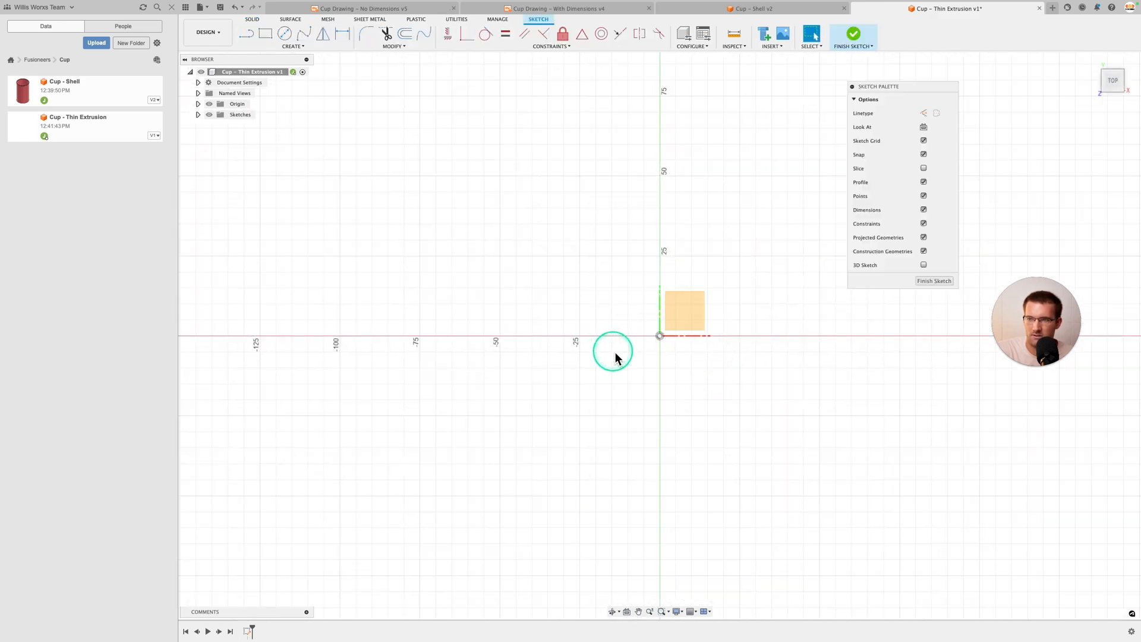
Step: Draw a center-diameter circle about 90 mm in diameter, centred on the origin
key("c")
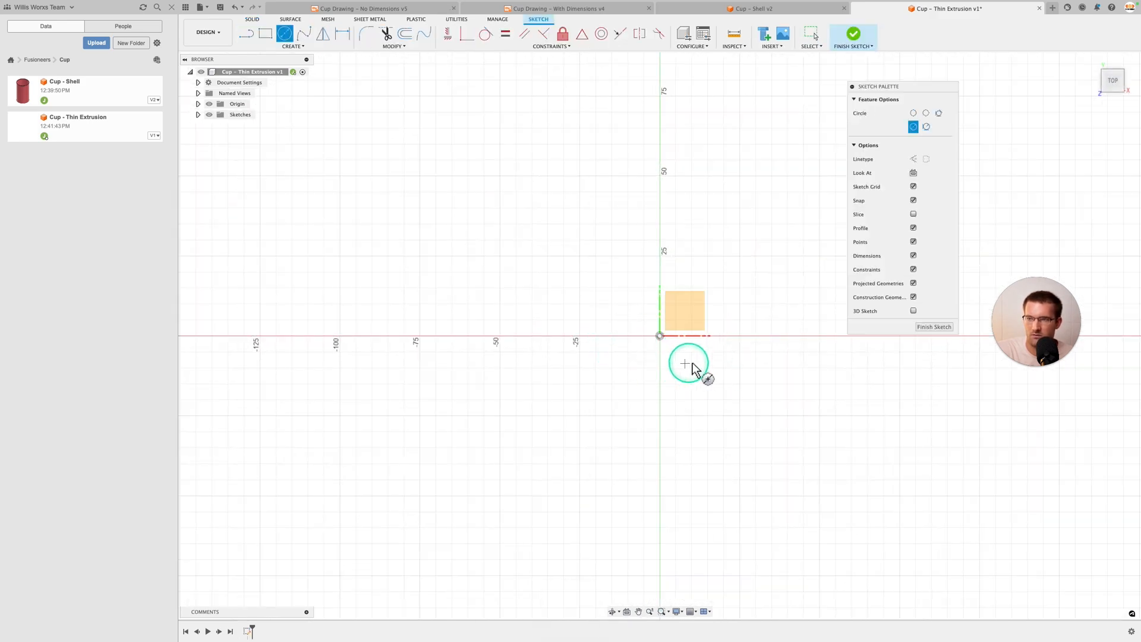
middle_click_drag(671, 375, 594, 398)
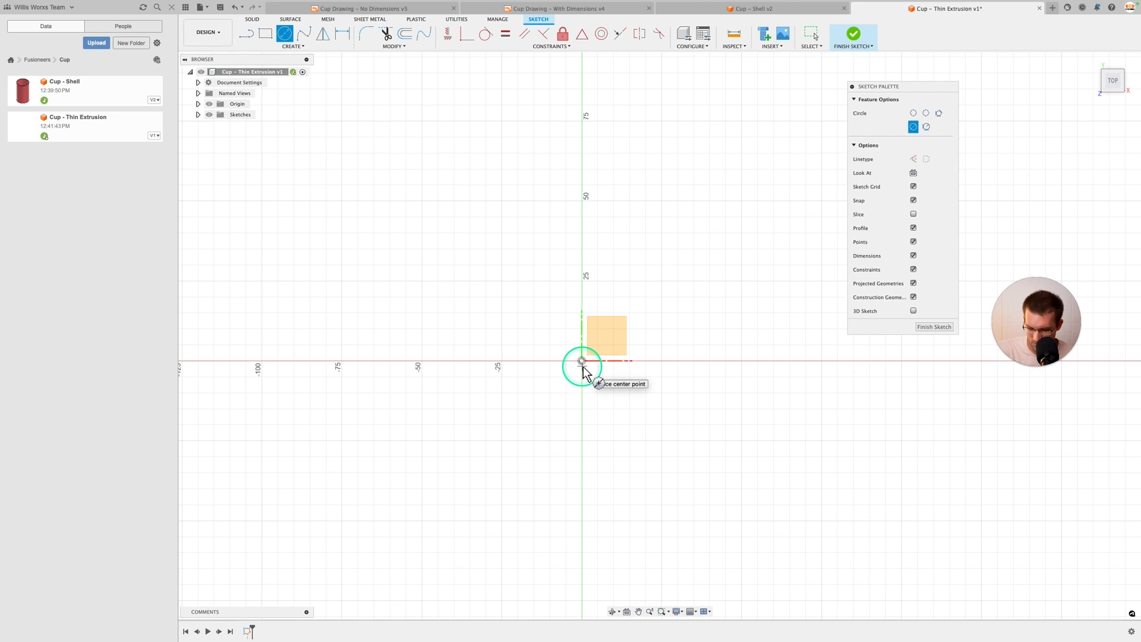
key("alt")
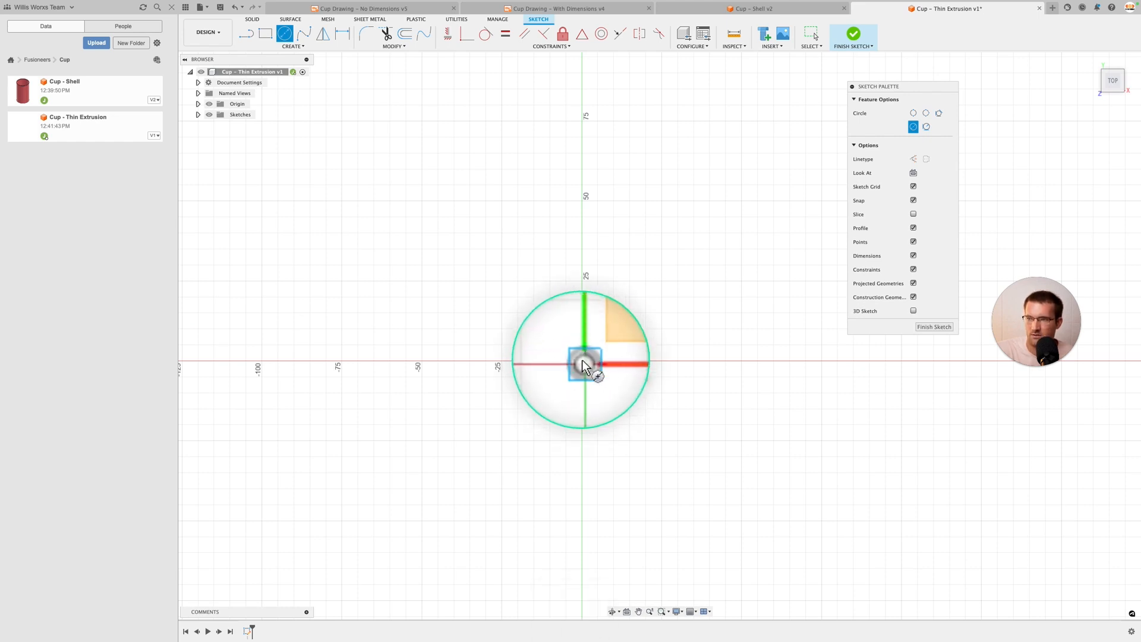
left_click(582, 362)
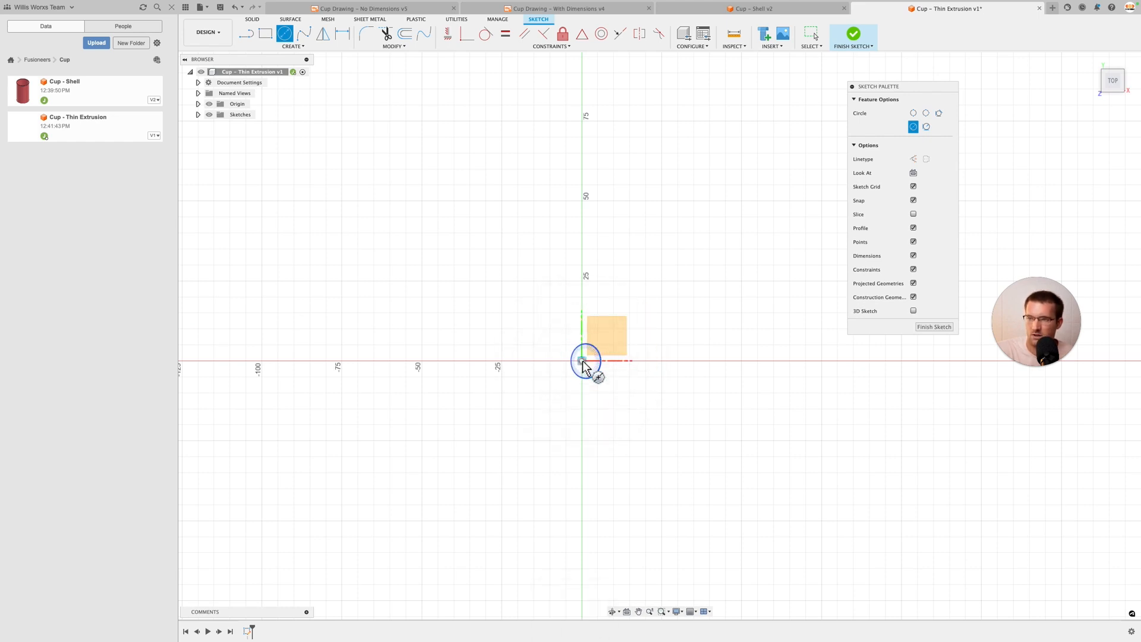
left_click(526, 230)
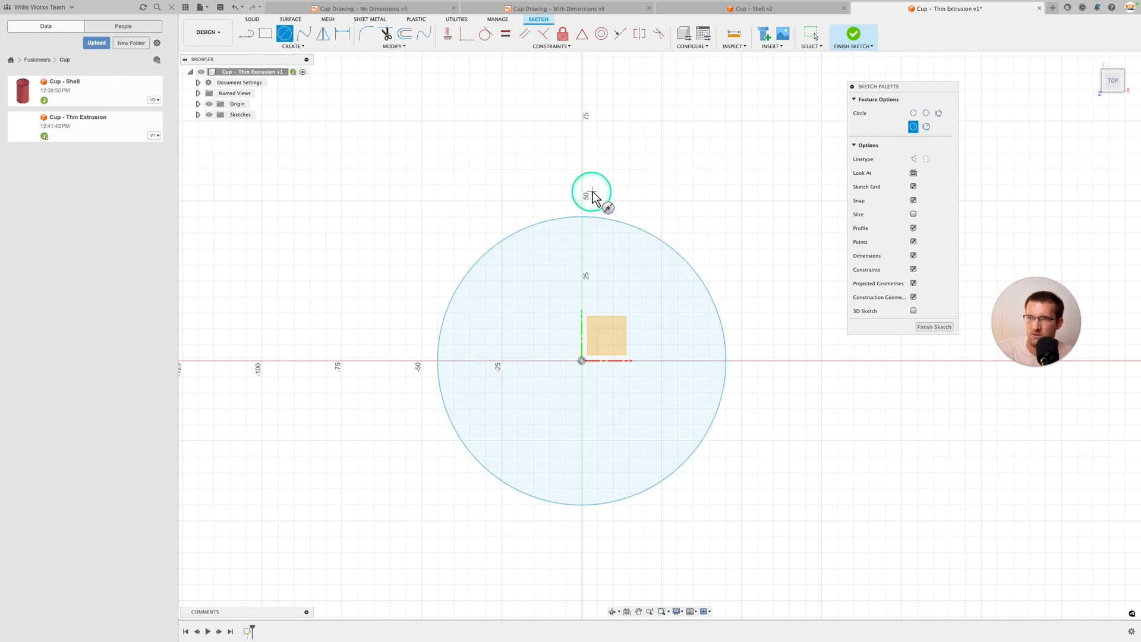
Step: Dimension the circle's diameter to 60 mm and finish the sketch
key("d")
left_click(650, 236)
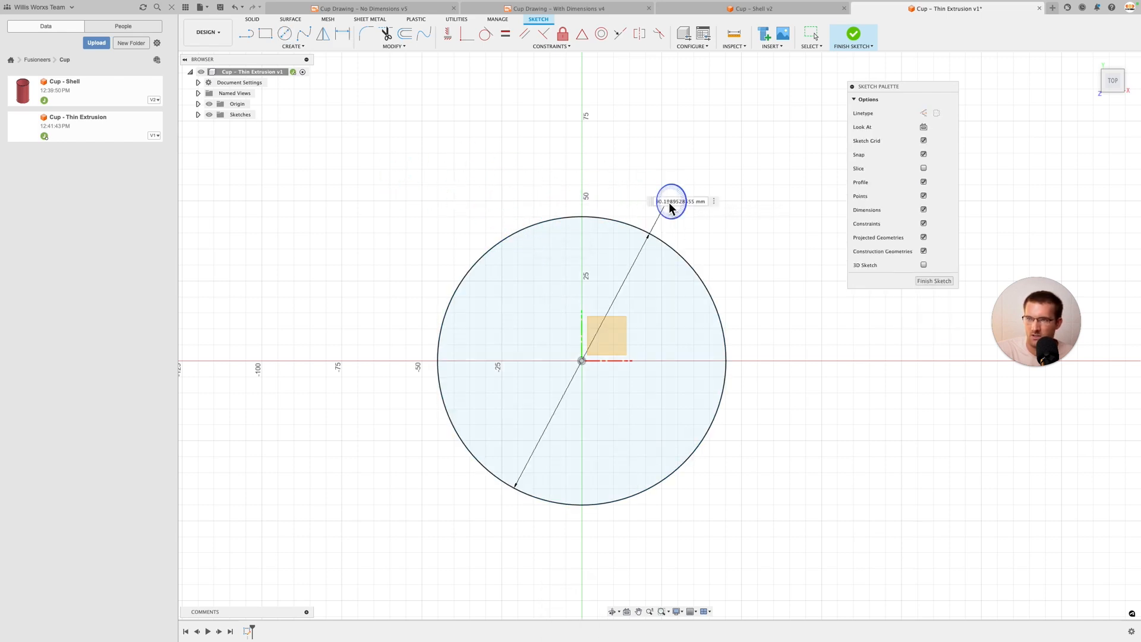
left_click(667, 200)
type("60")
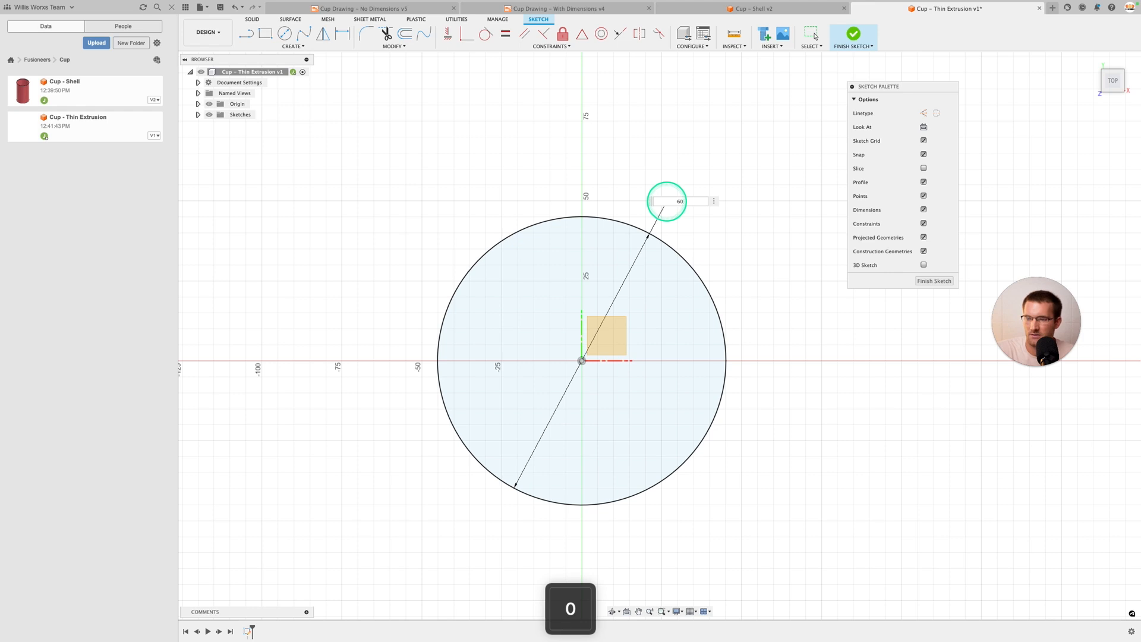
key("Return")
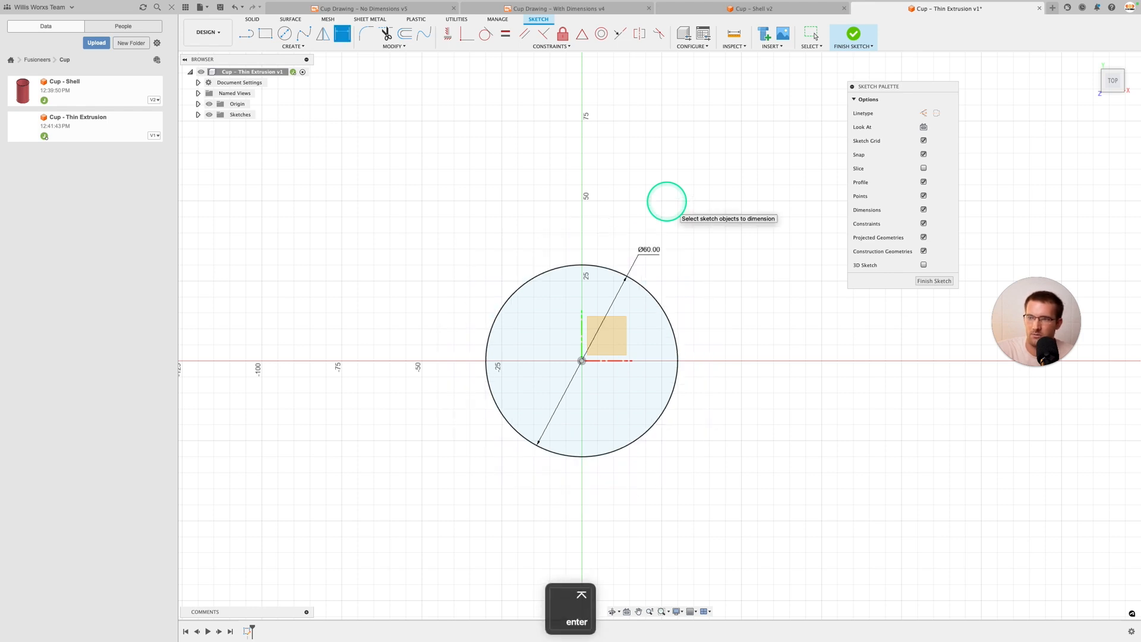
left_click(933, 284)
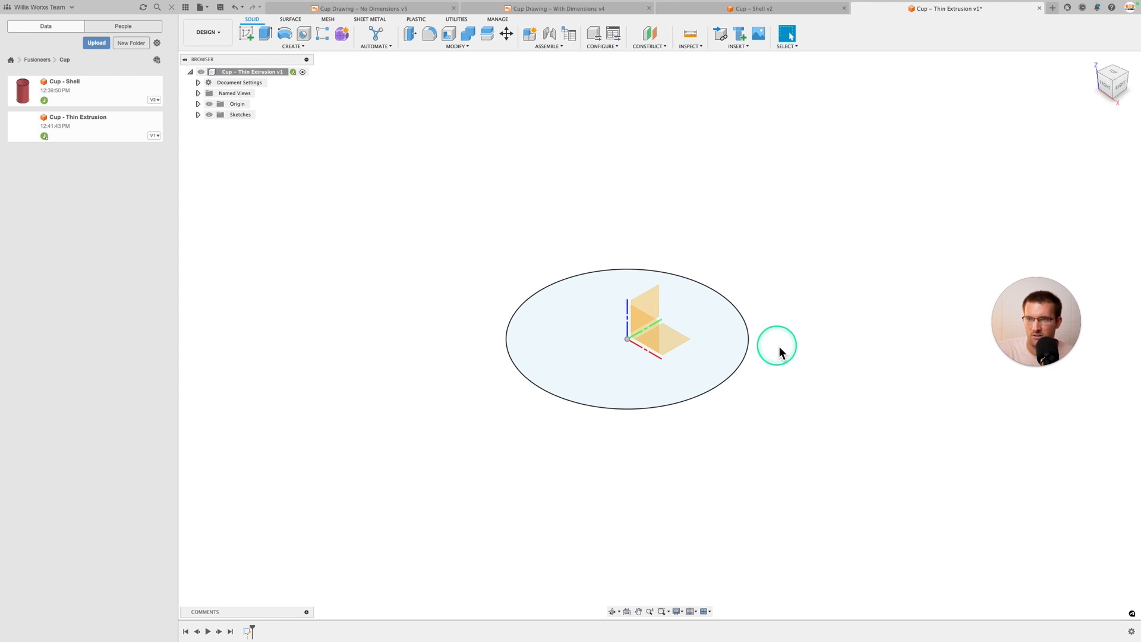
Step: Extrude the circular profile 3 mm as a new body to form the cup's base
middle_click_drag(793, 263, 792, 305)
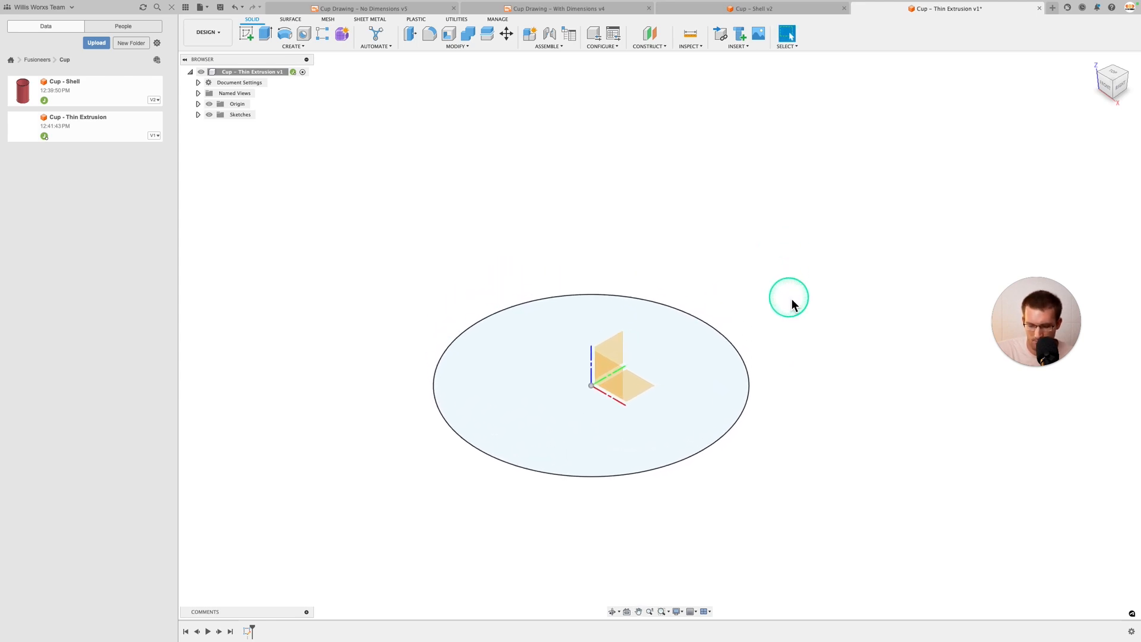
middle_click_drag(792, 252, 785, 265)
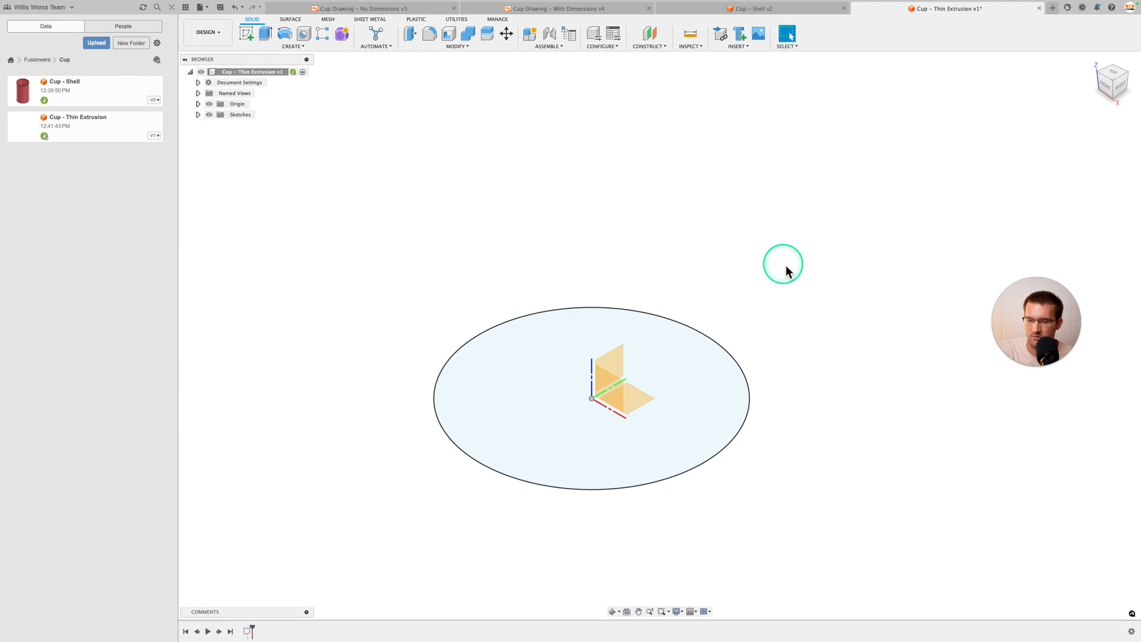
key("e")
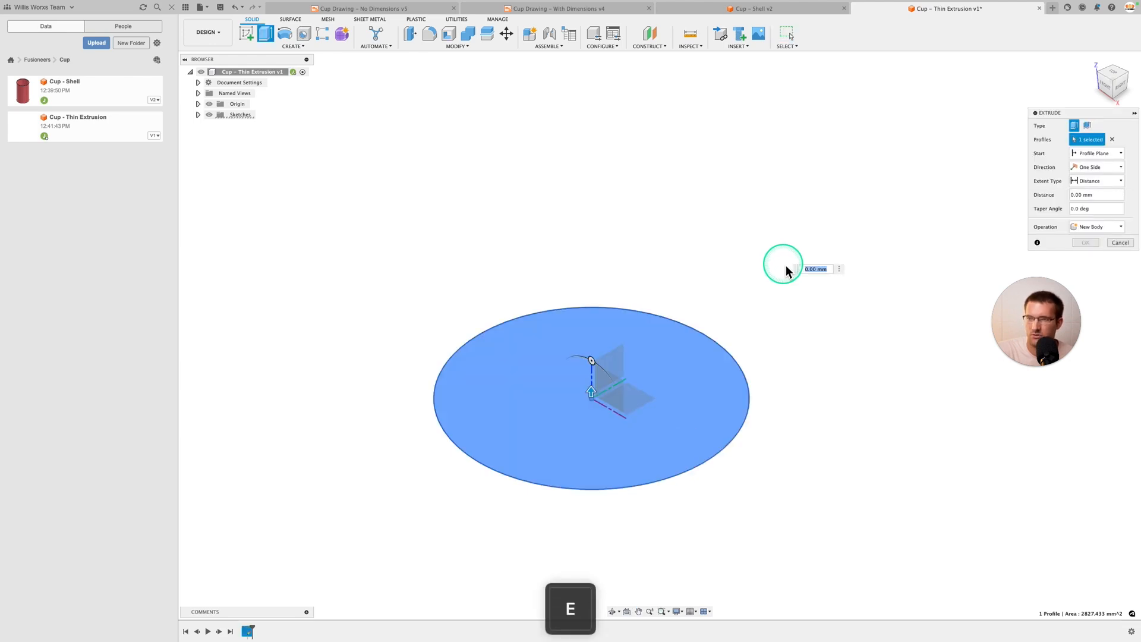
type("3")
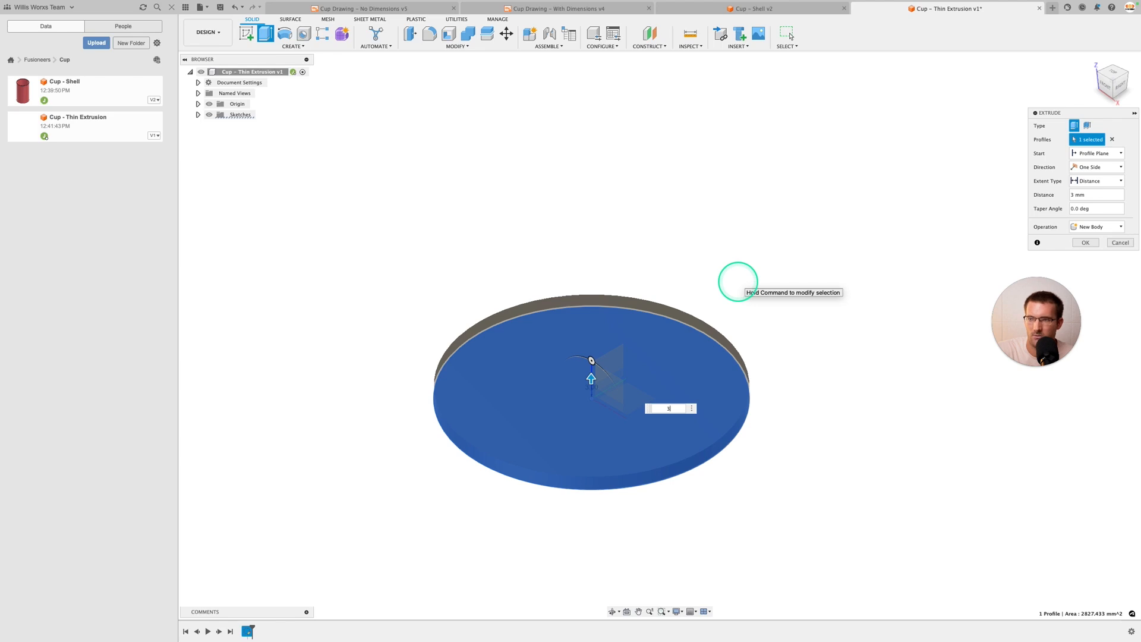
key("Return")
Step: Make Sketch1 visible again and set up a thin extrusion along its circle's outer edge
middle_click_drag(736, 280, 753, 303, "shift")
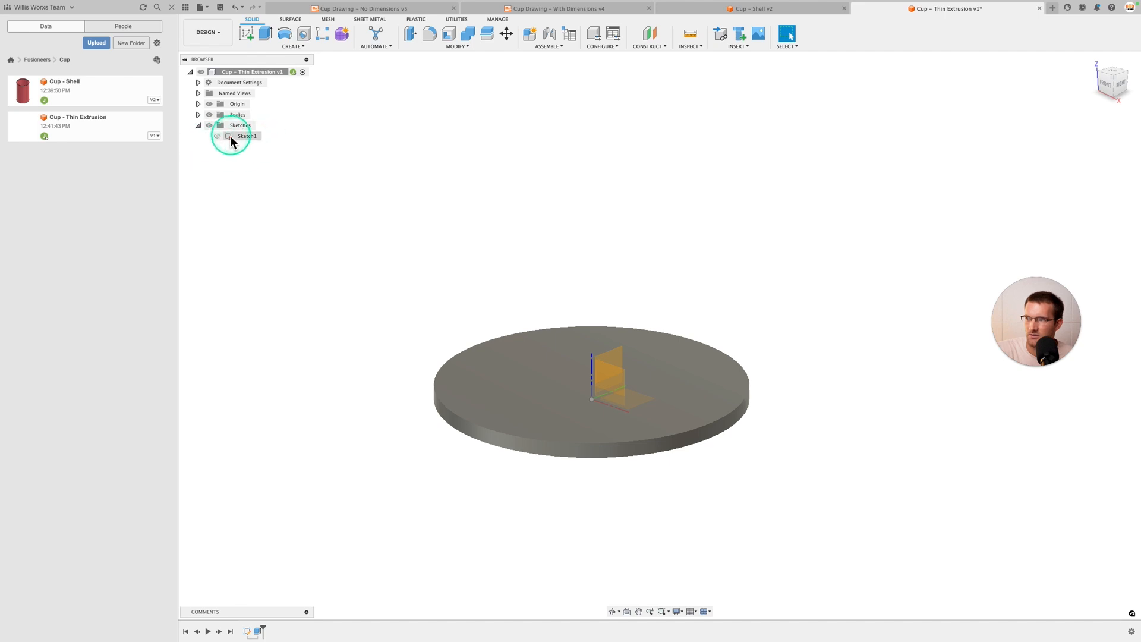
left_click(217, 135)
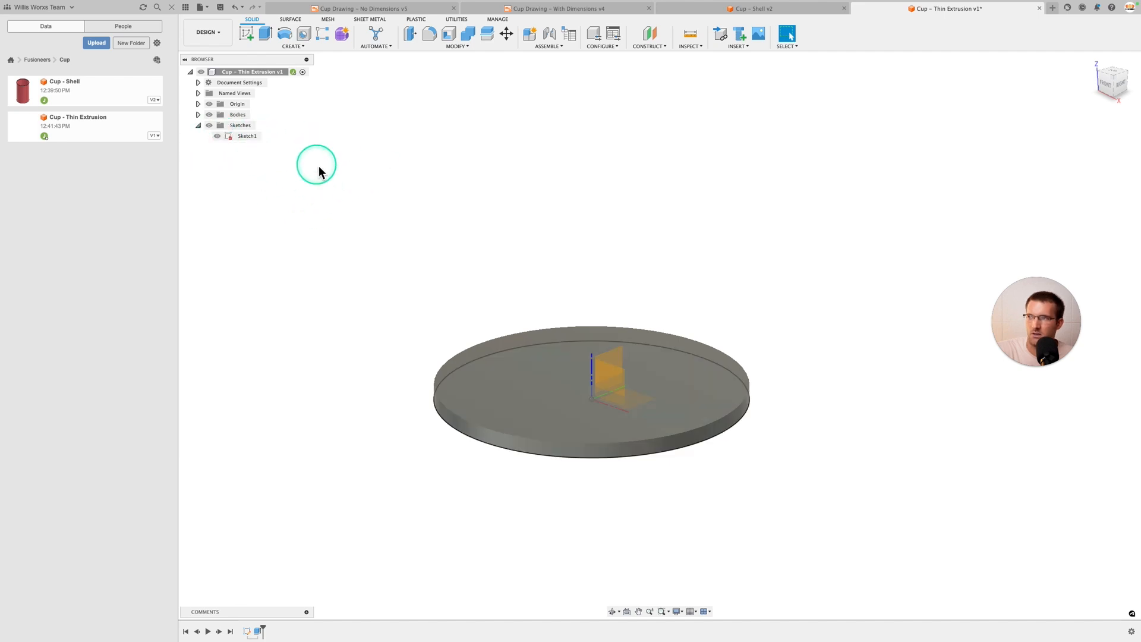
left_click(265, 33)
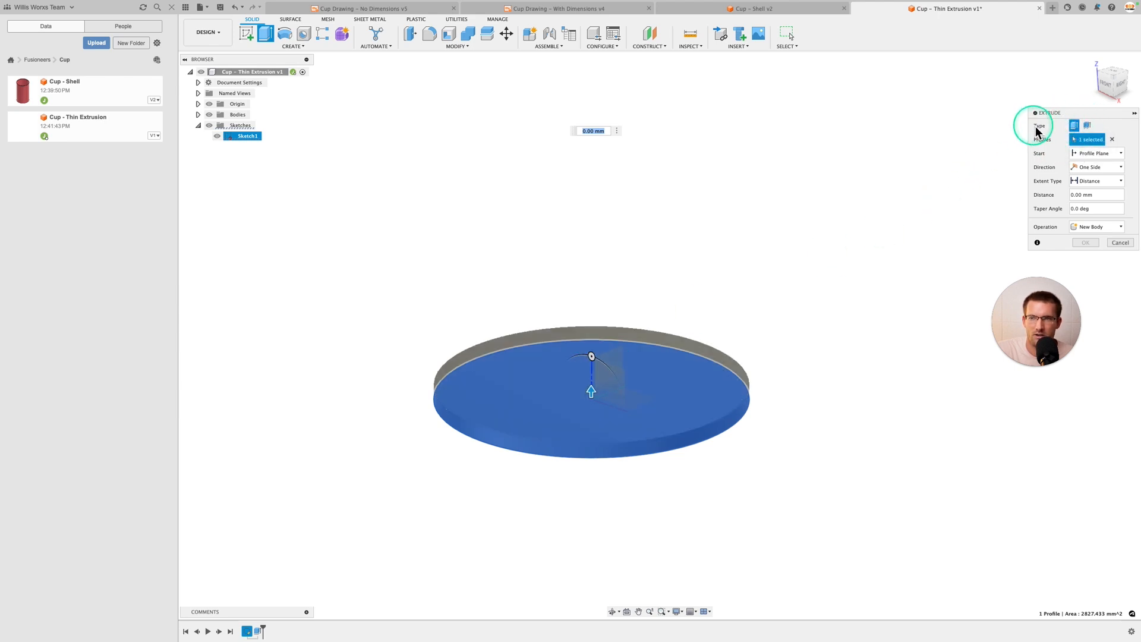
left_click(1088, 126)
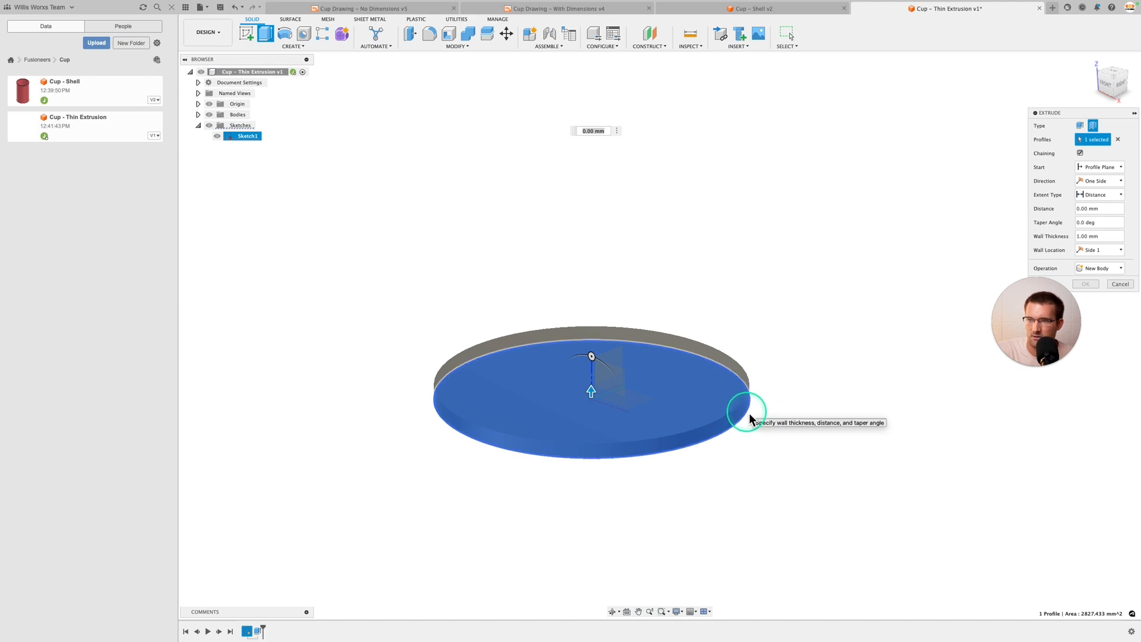
scroll(749, 413, "up", 5)
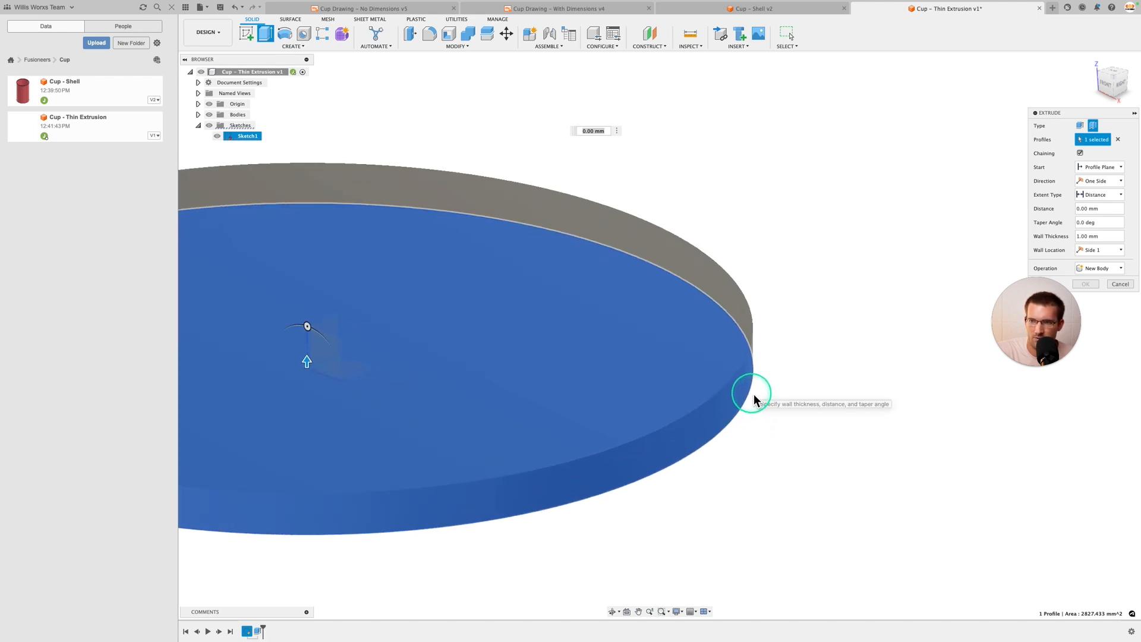
left_click(752, 394)
Step: Pull the thin extrusion's wall up about 5.5 mm and set its operation to Join
left_click_drag(753, 384, 772, 354)
scroll(746, 318, "down", 2)
scroll(745, 332, "up", 3)
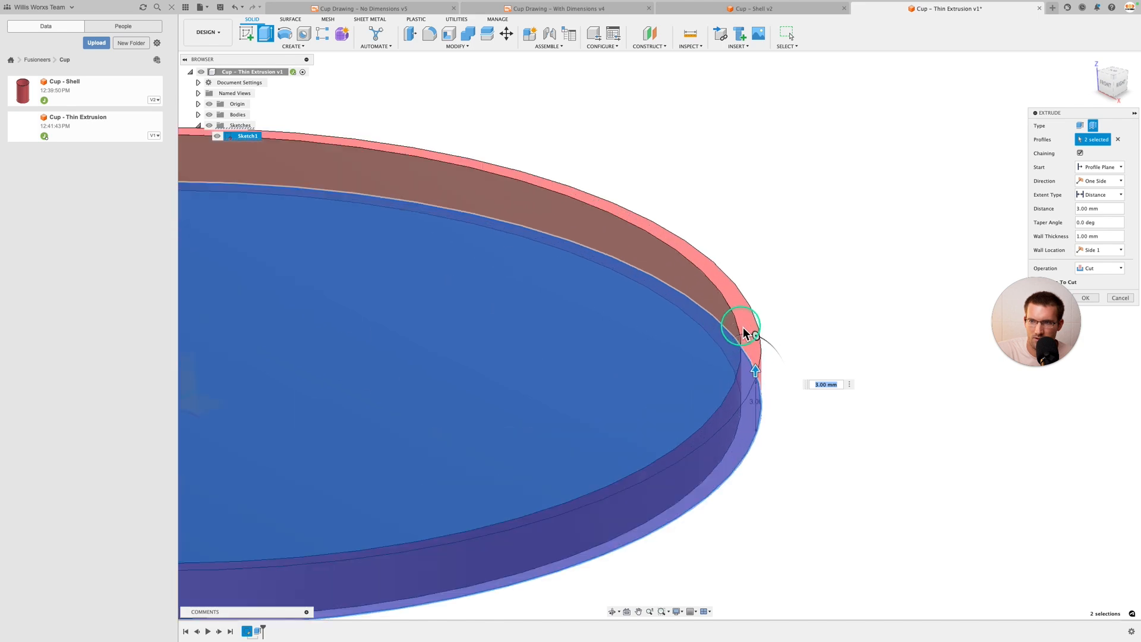
left_click_drag(770, 440, 765, 329)
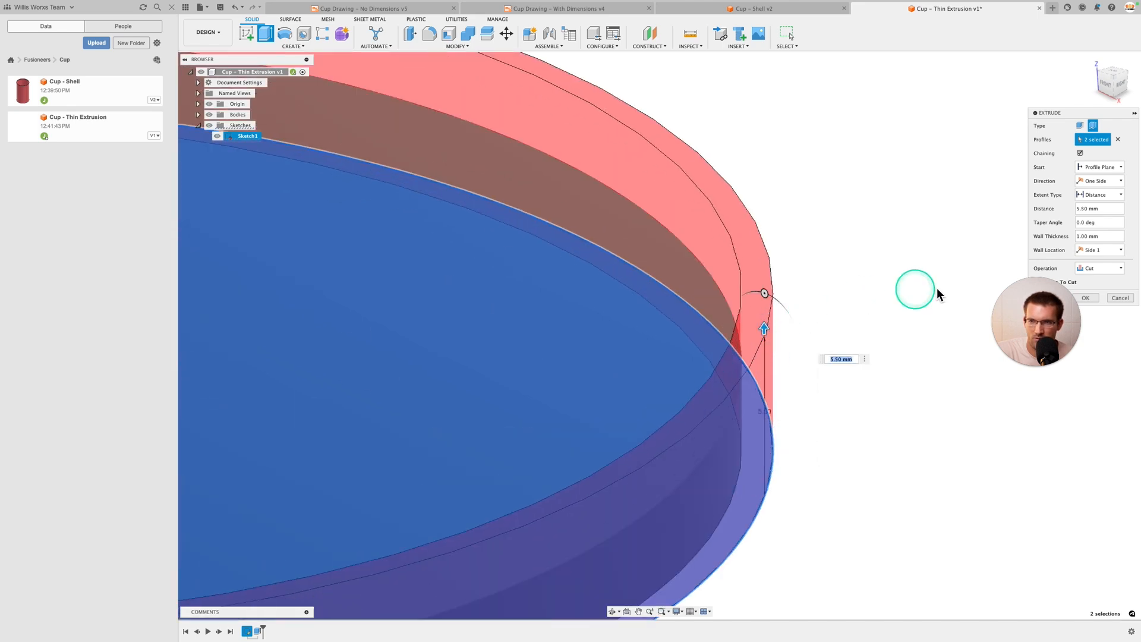
left_click(1120, 272)
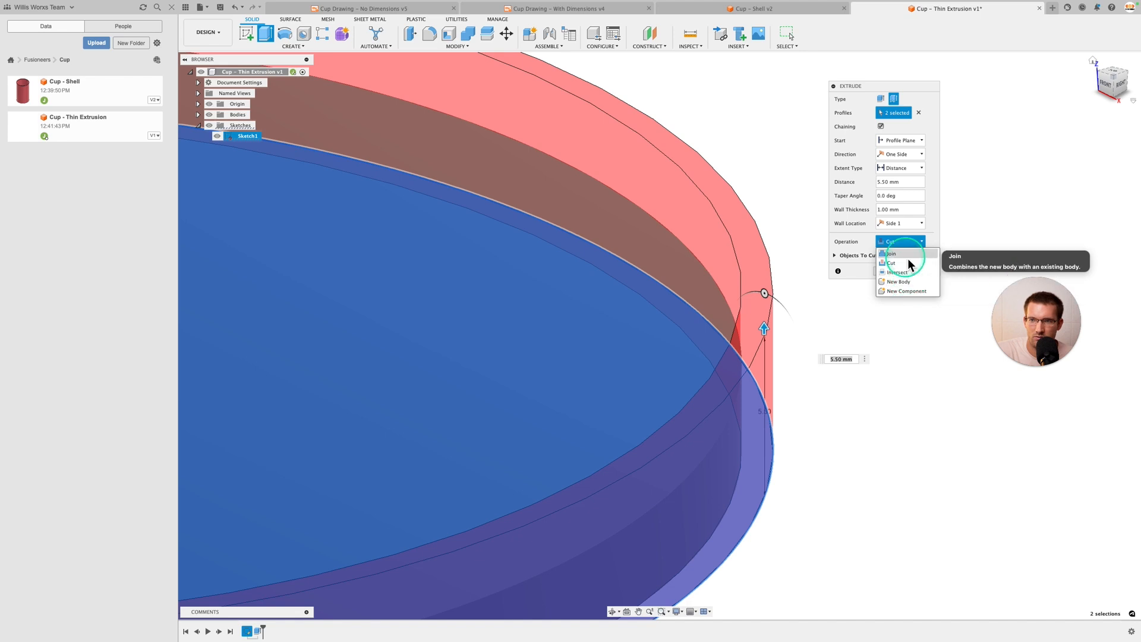
left_click(903, 255)
Step: Set the thin extrusion's distance to 100 mm for the cup wall
scroll(773, 380, "down", 5)
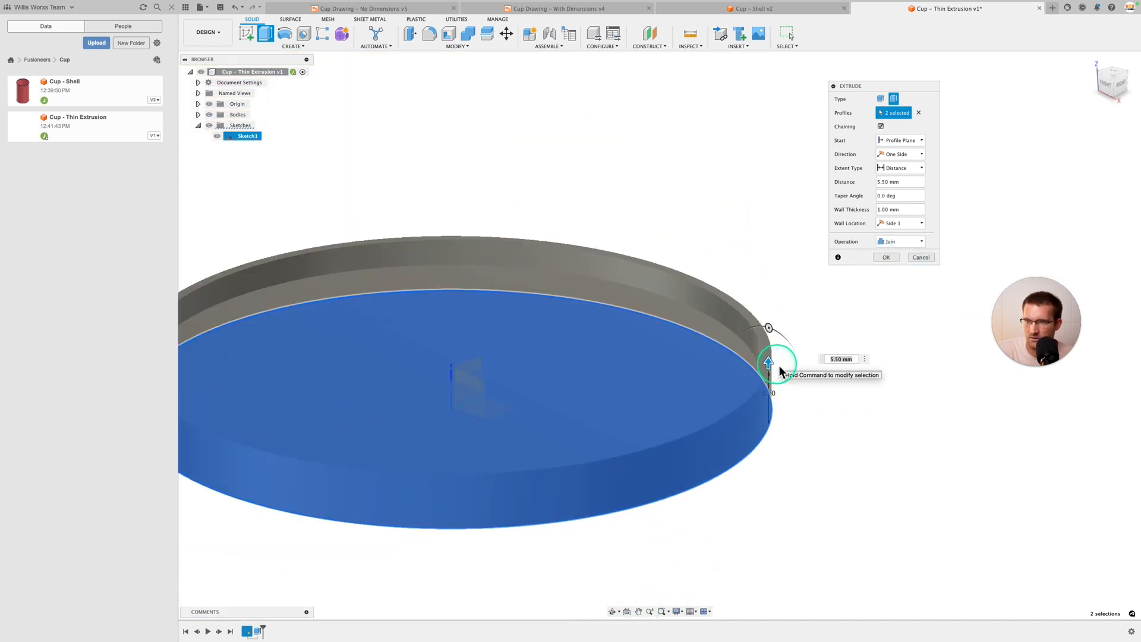
left_click_drag(779, 367, 768, 289)
left_click(845, 319)
type("100")
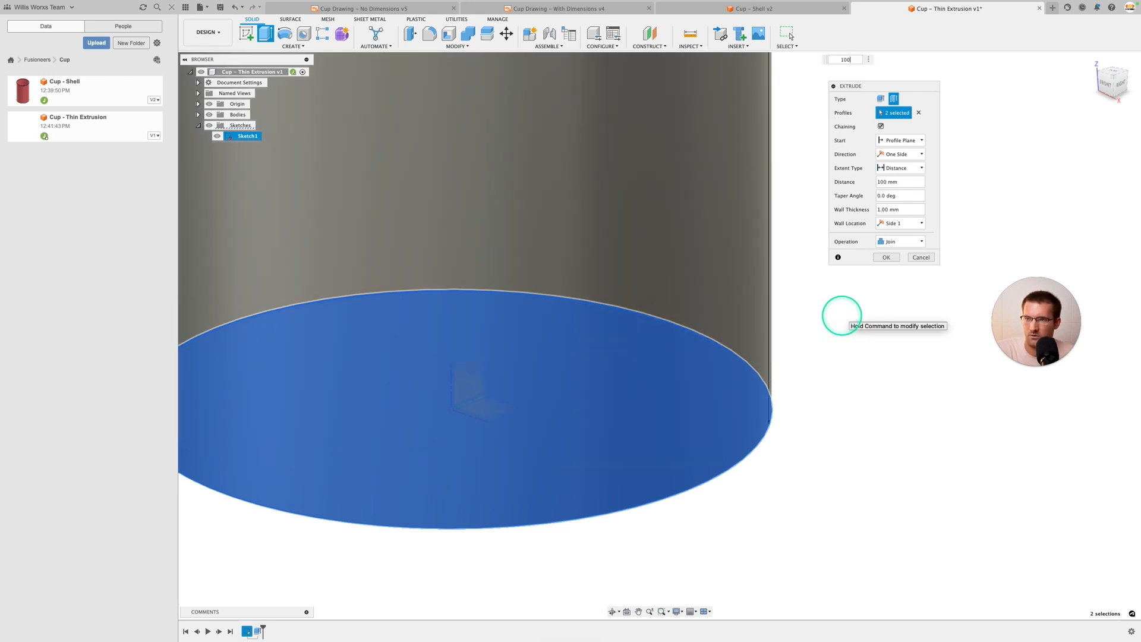
scroll(810, 394, "down", 5)
scroll(785, 294, "up", 5)
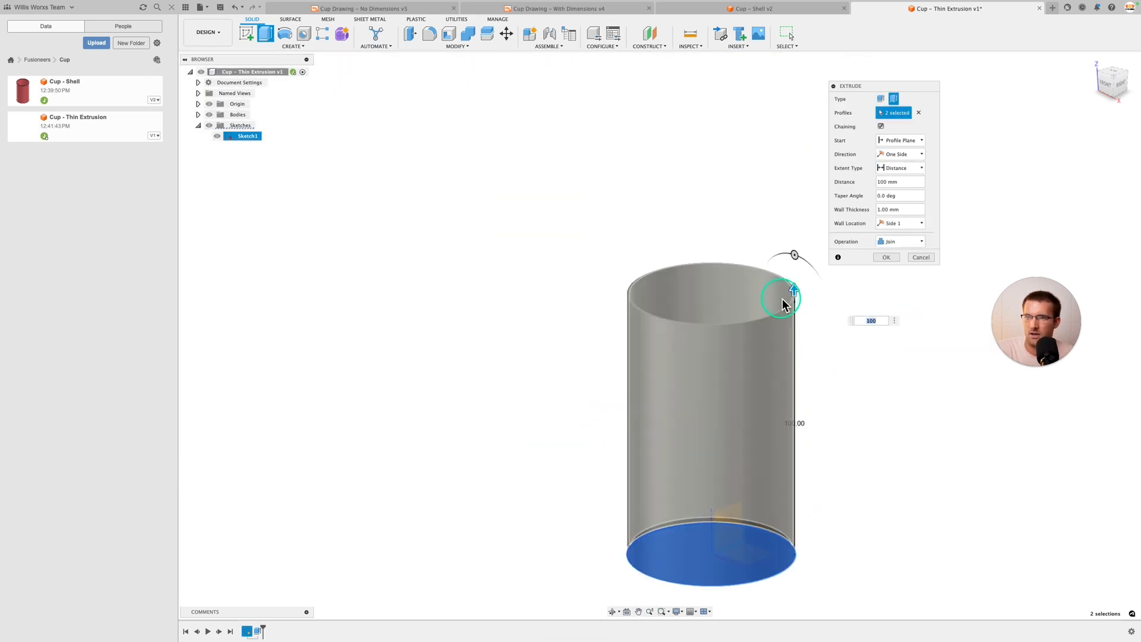
Step: Set the thin extrusion's wall thickness to 3 mm
scroll(832, 404, "down", 5)
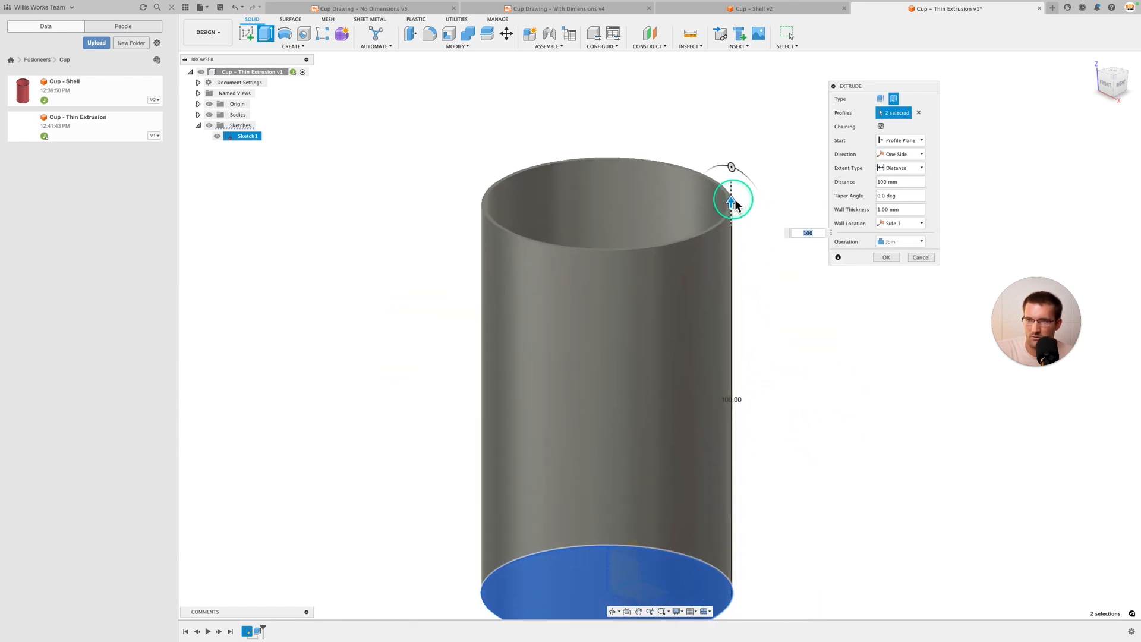
scroll(736, 205, "up", 5)
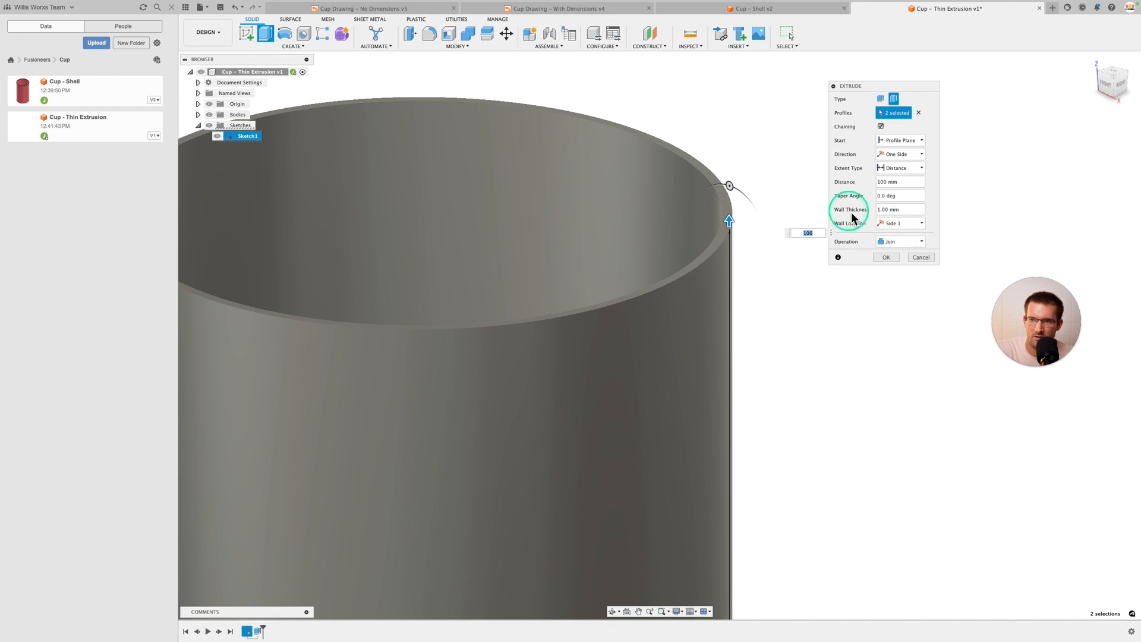
left_click(882, 212)
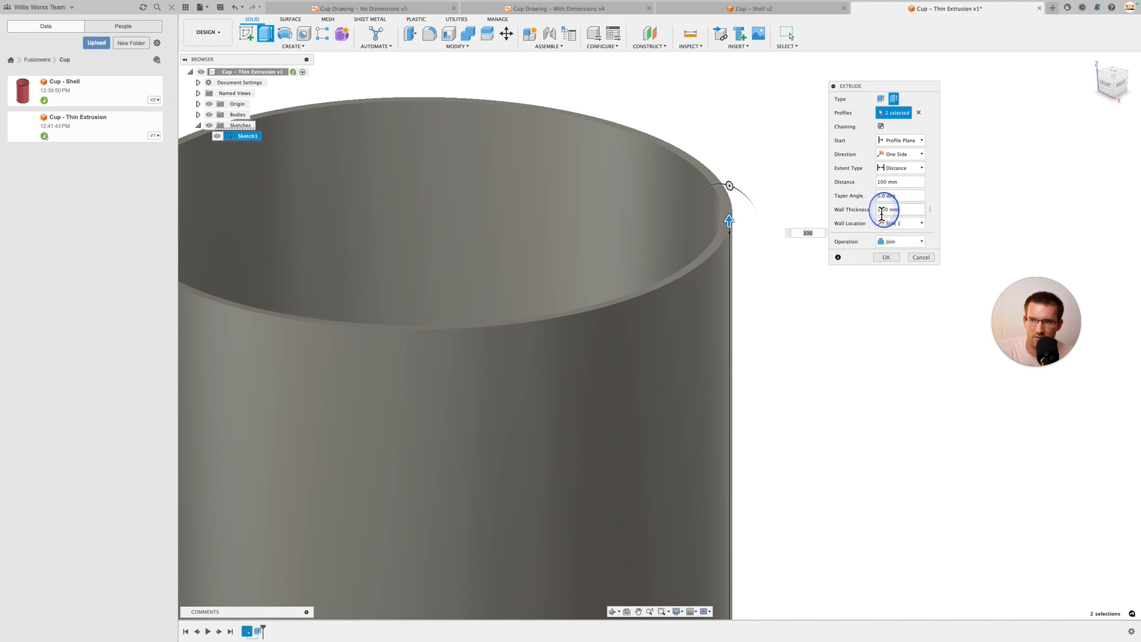
double_click(891, 212)
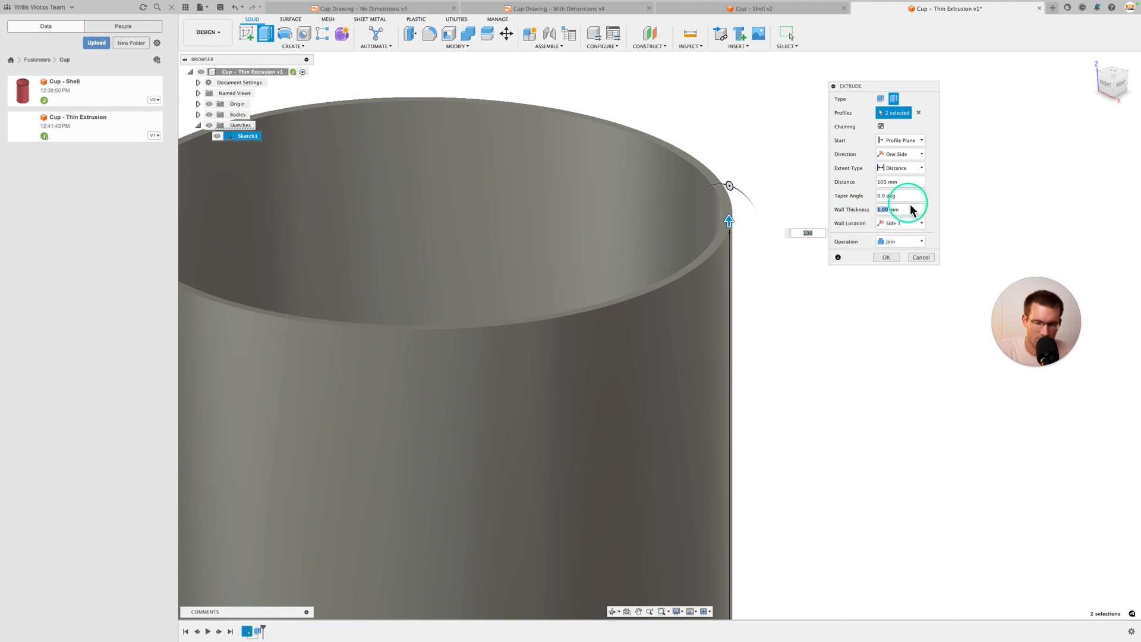
type("3")
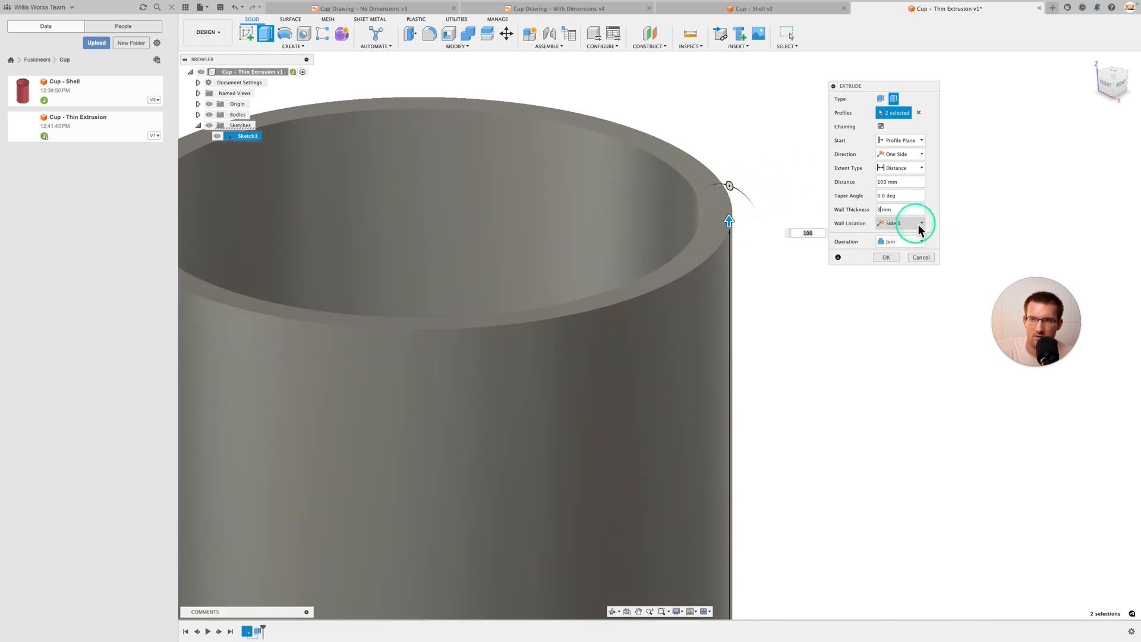
Step: Examine from the front, below and above how the Side 1 wall lines up with the base's outer edge
left_click(919, 229)
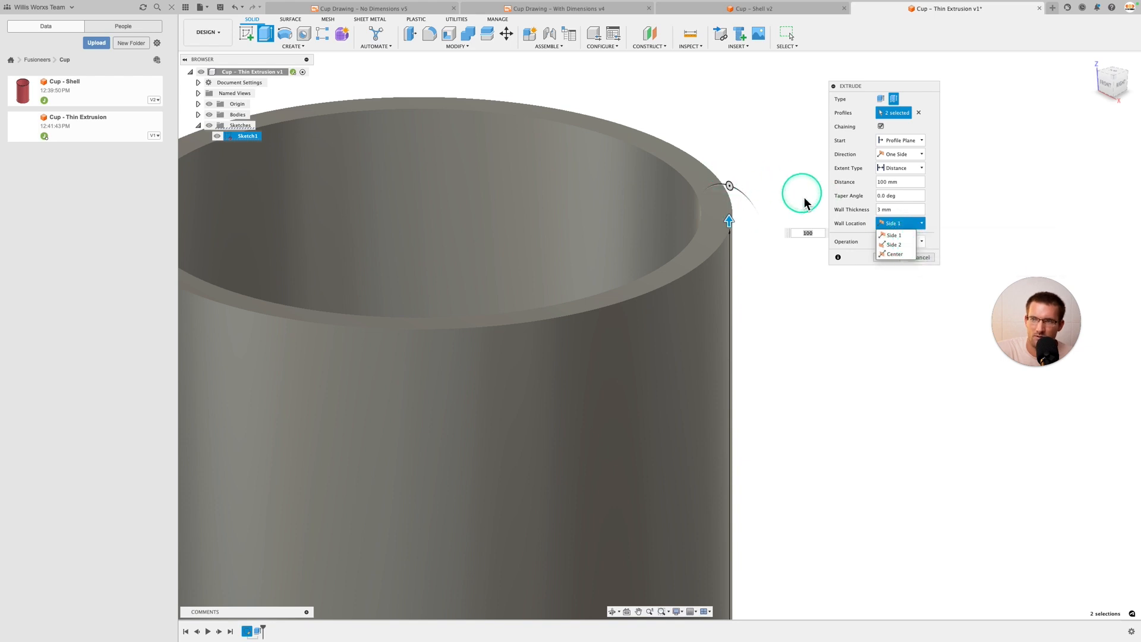
middle_click_drag(744, 205, 665, 364, "shift")
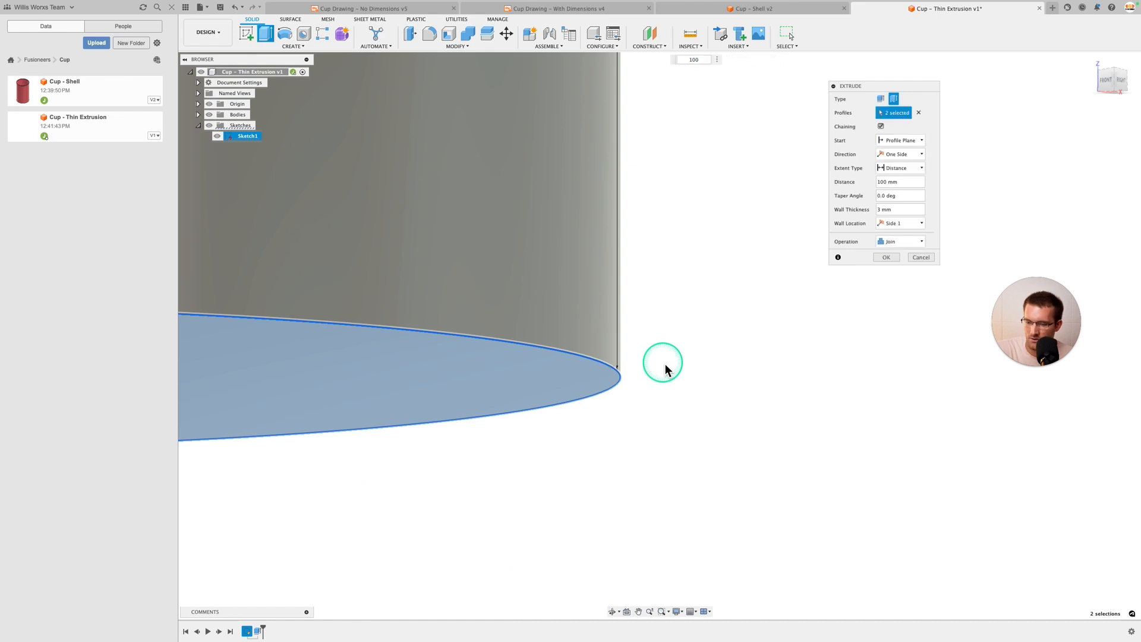
key("super")
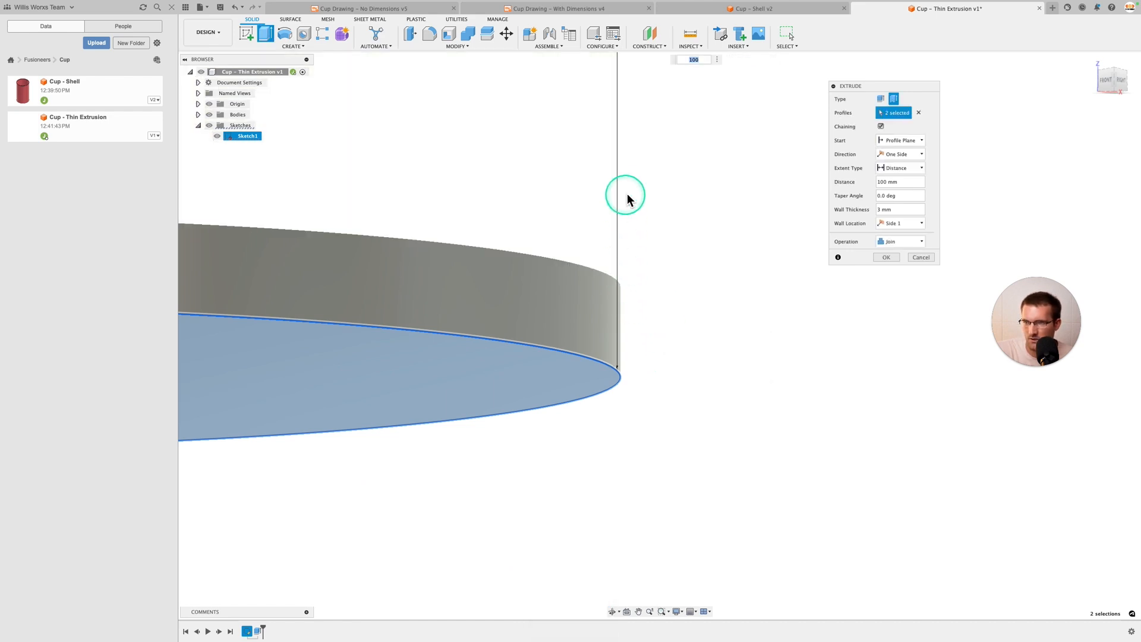
left_click(1106, 81)
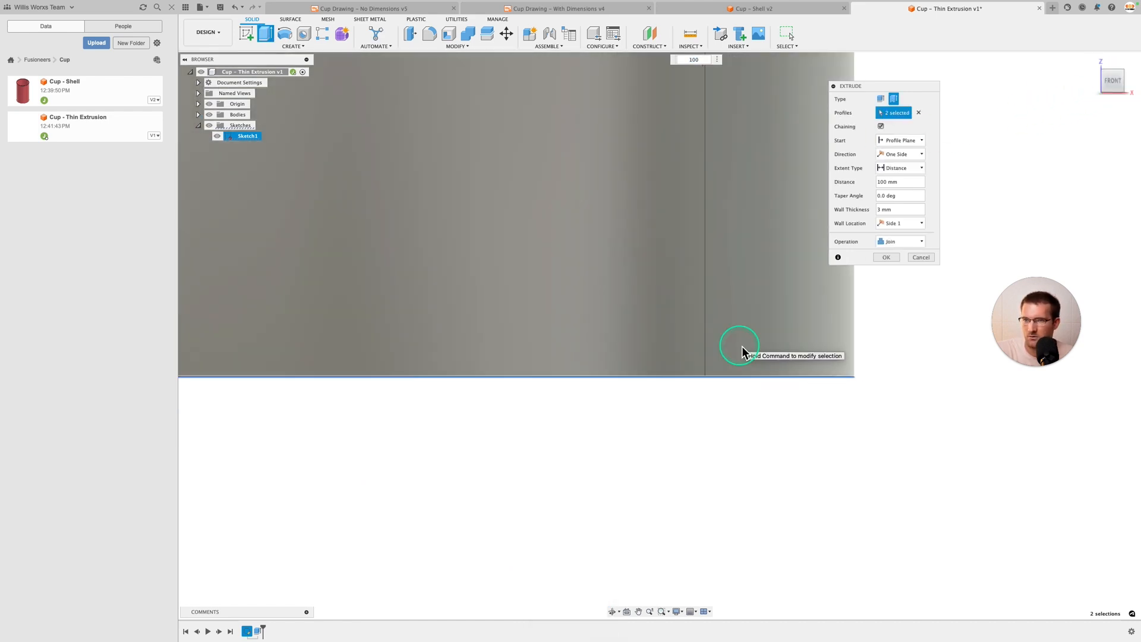
middle_click_drag(892, 368, 736, 438)
key("super")
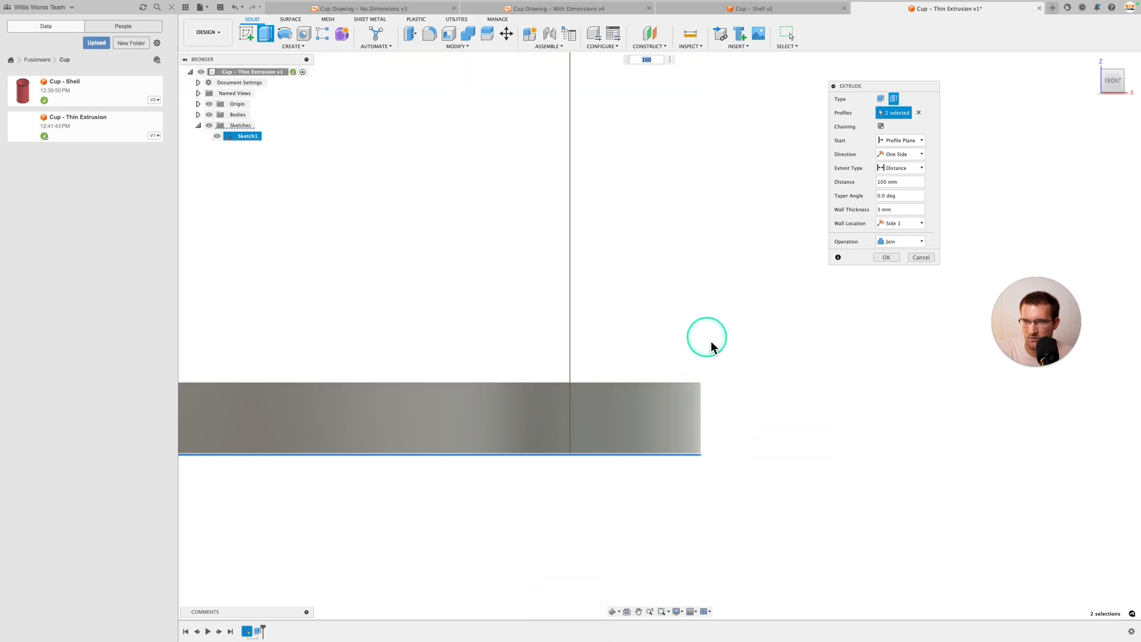
middle_click_drag(700, 326, 736, 354, "shift")
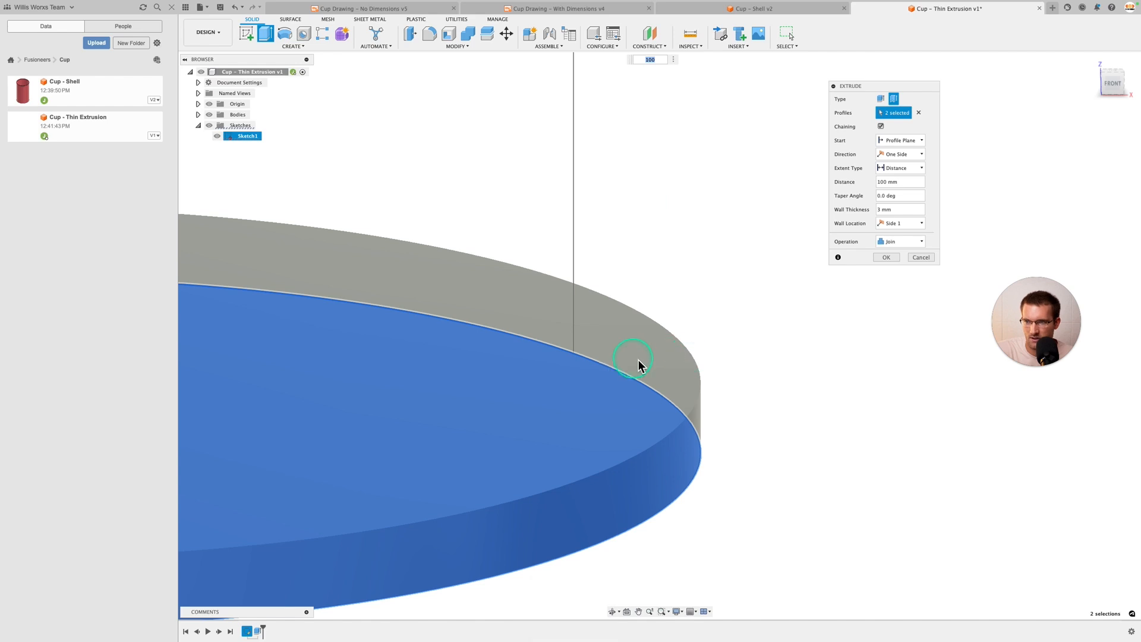
scroll(707, 372, "down", 5)
middle_click_drag(771, 308, 761, 404, "shift")
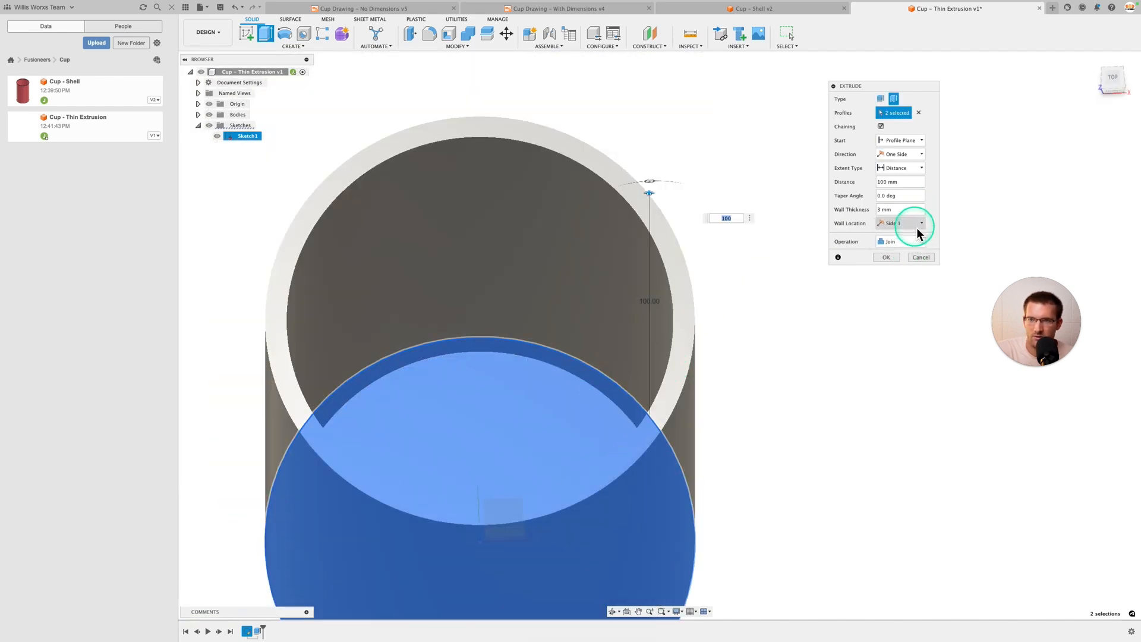
Step: Try Side 2 as the wall location and compare the wall's outer face with the base's edge from the front
left_click(908, 224)
left_click(906, 245)
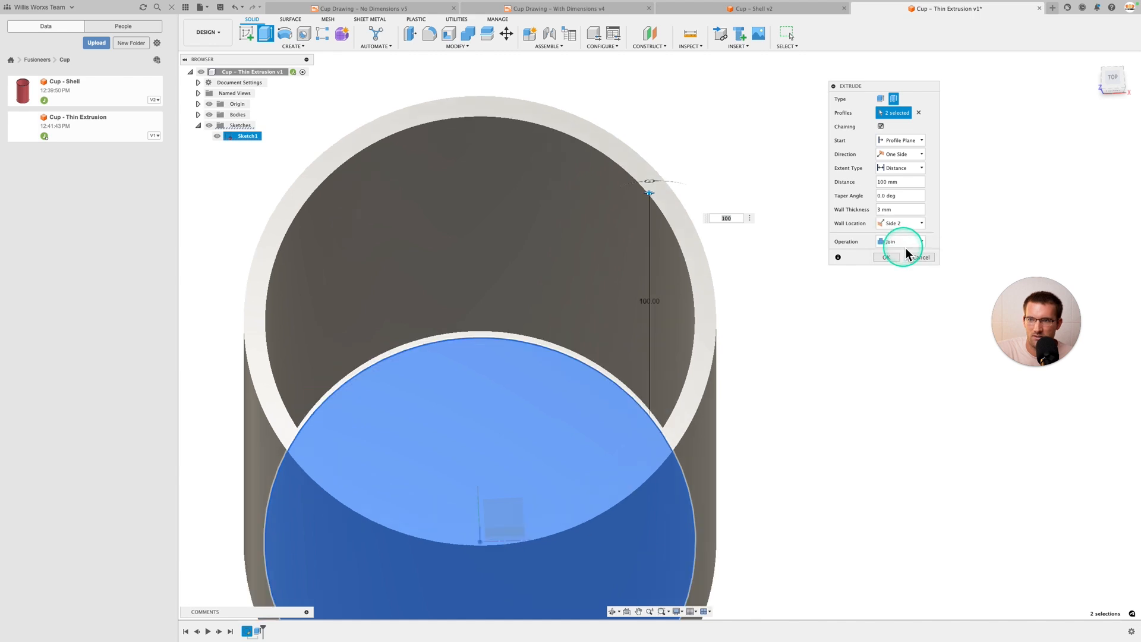
middle_click_drag(893, 285, 885, 273, "shift")
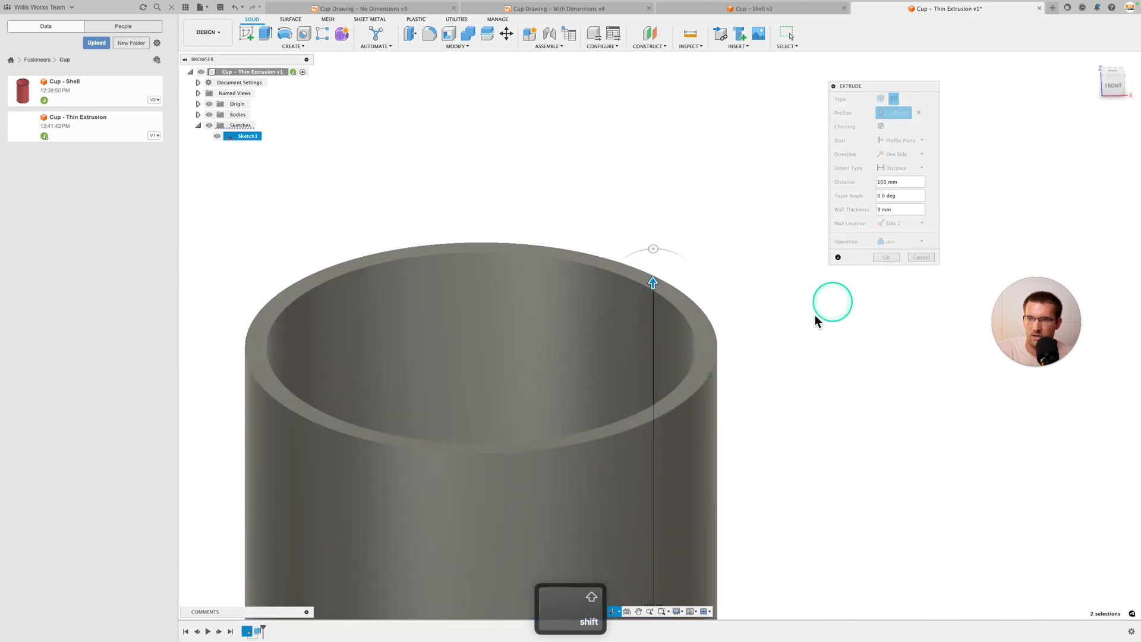
scroll(813, 315, "down", 4)
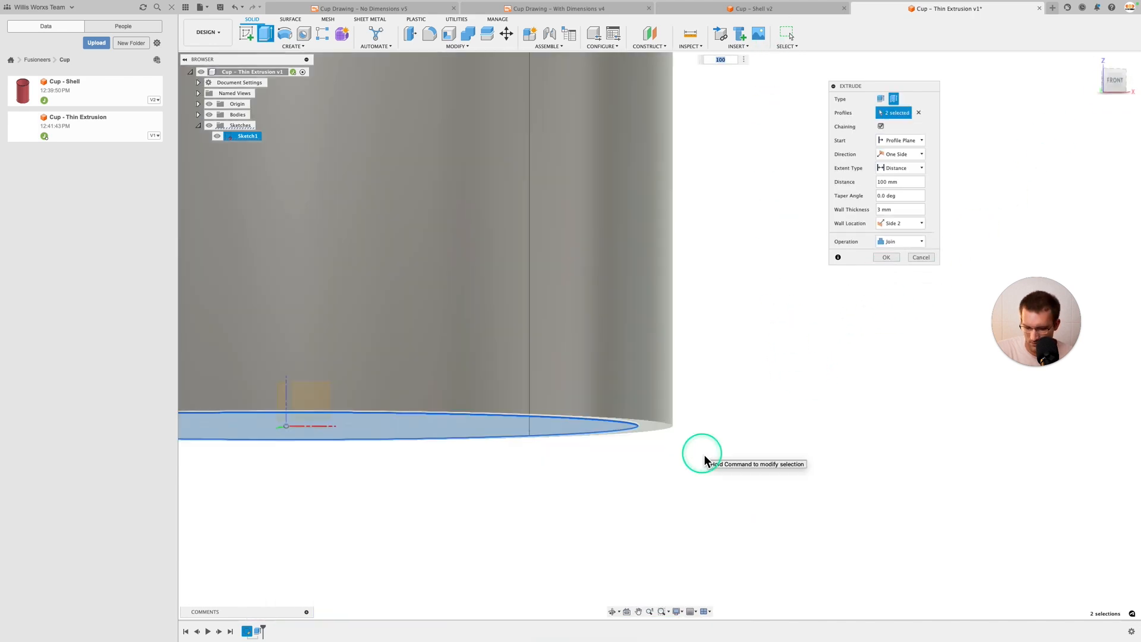
scroll(686, 447, "up", 5)
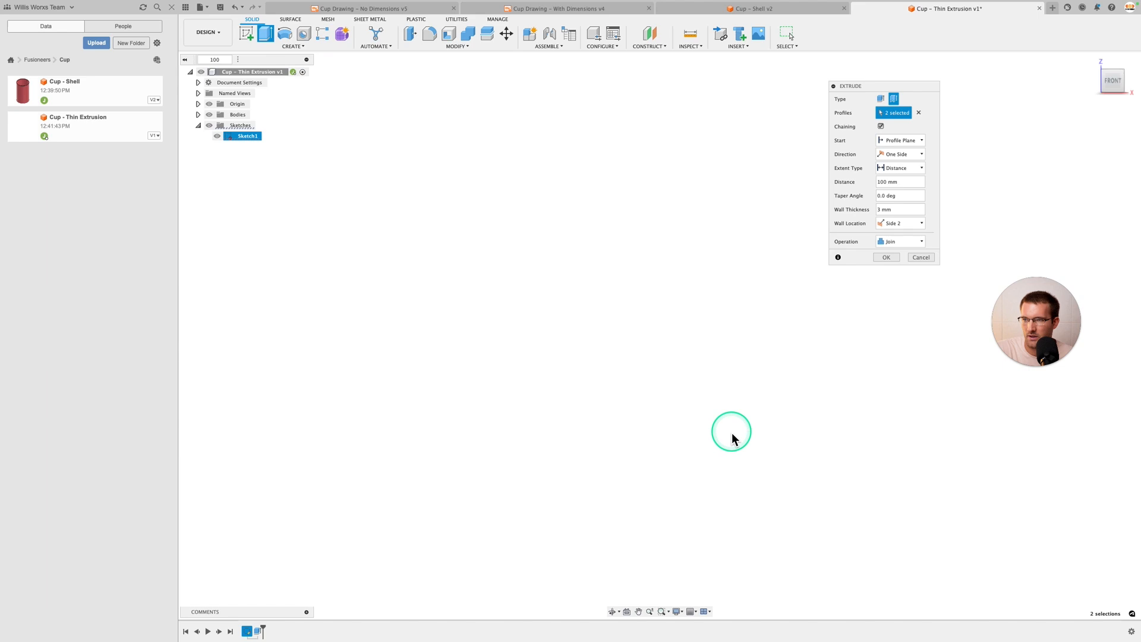
scroll(732, 432, "down", 5)
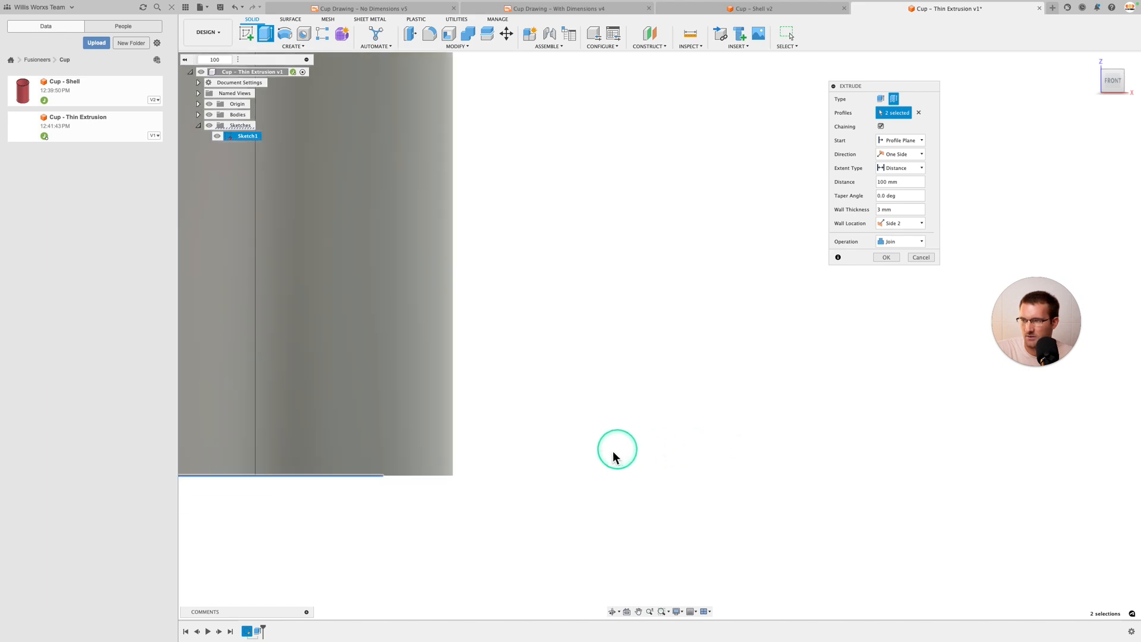
middle_click_drag(612, 451, 847, 437)
scroll(634, 485, "up", 3)
middle_click_drag(633, 484, 697, 479)
key("super")
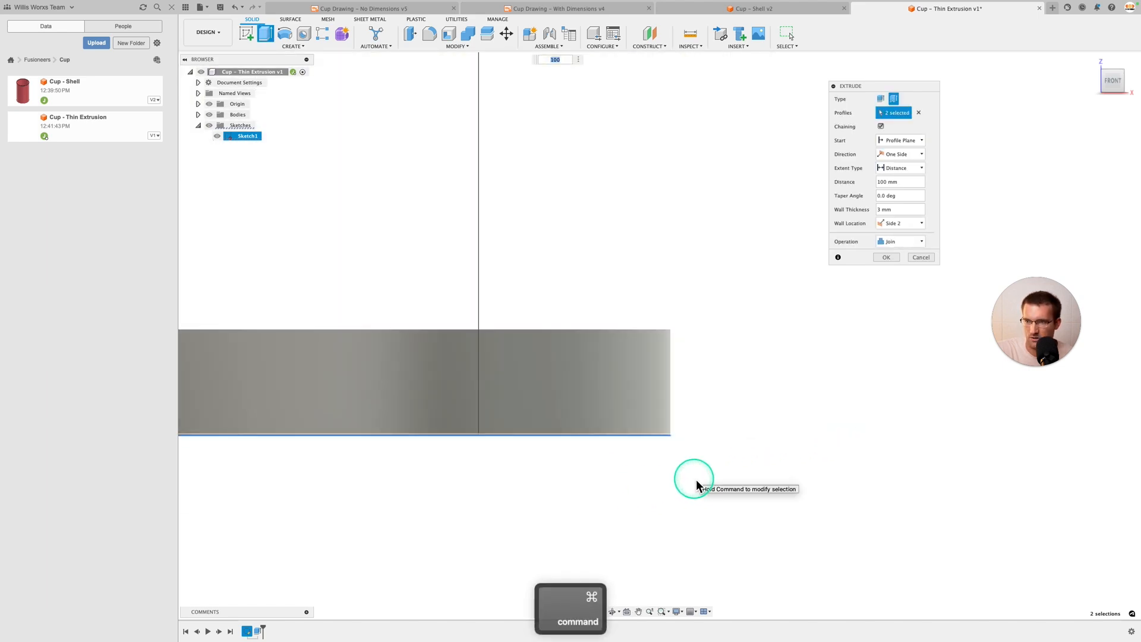
key("super")
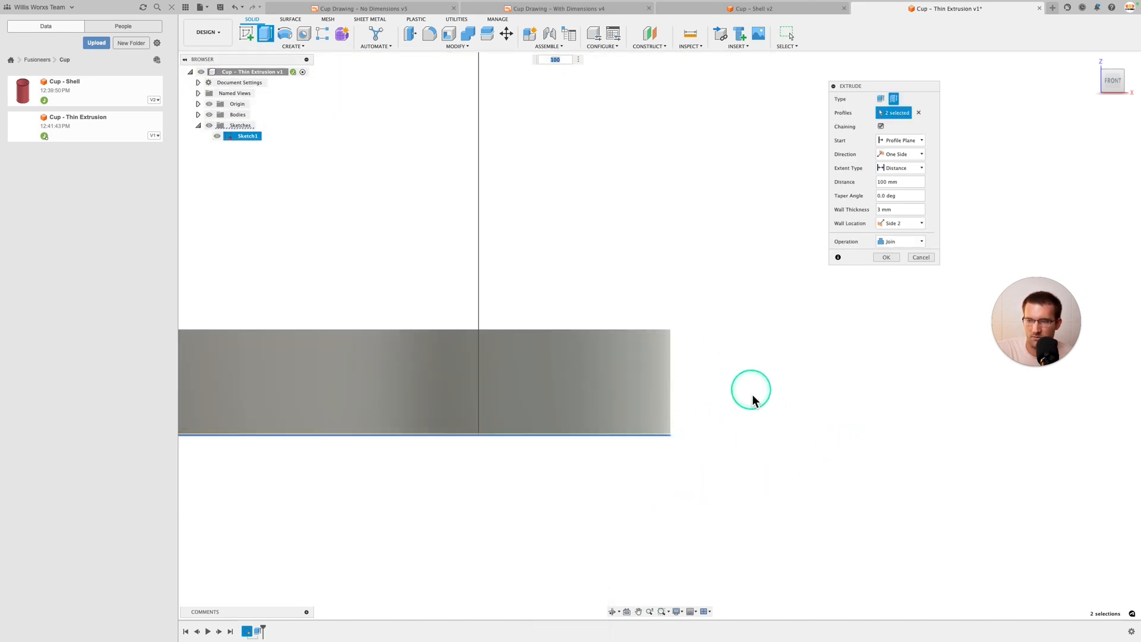
key("super")
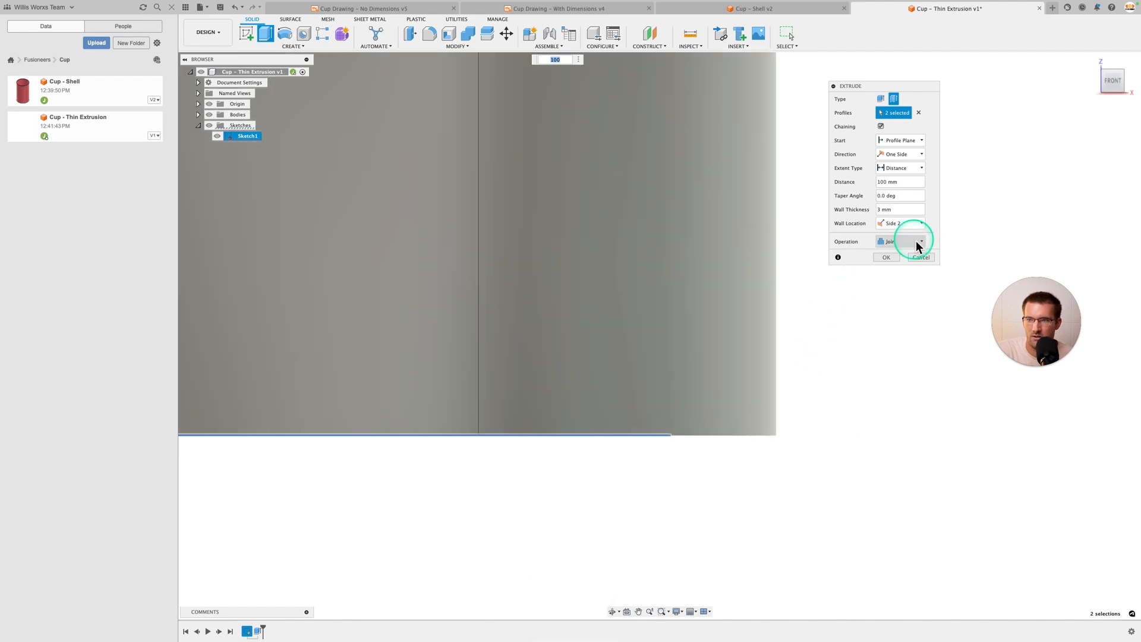
Step: Set the wall location to Side 1 and complete the thin extrusion of the cup wall
left_click(919, 224)
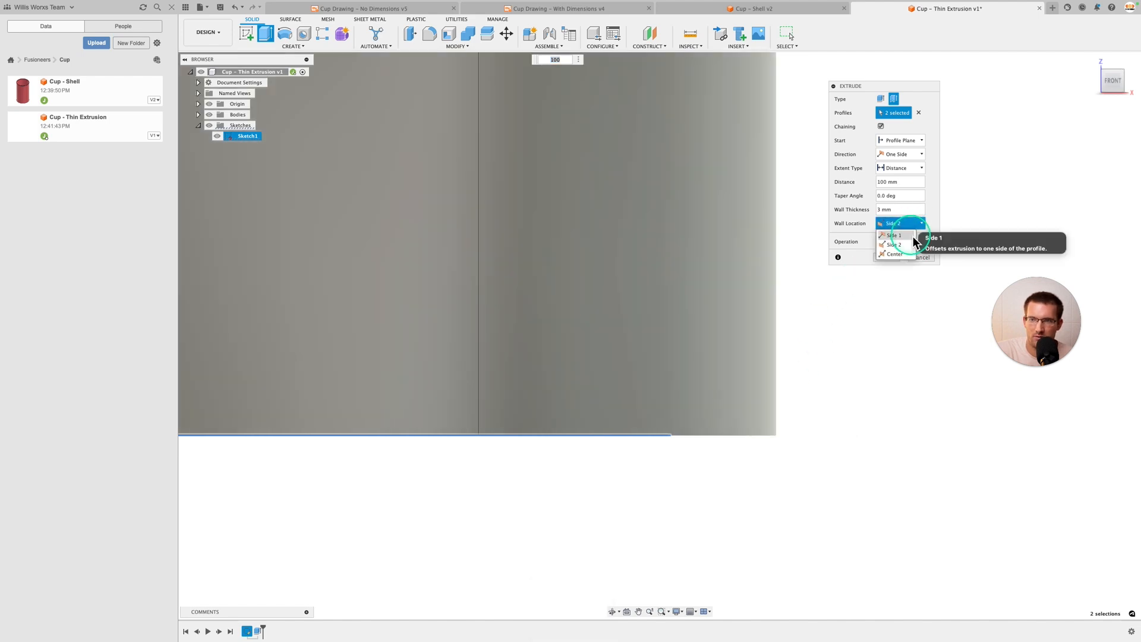
left_click(914, 237)
left_click(918, 224)
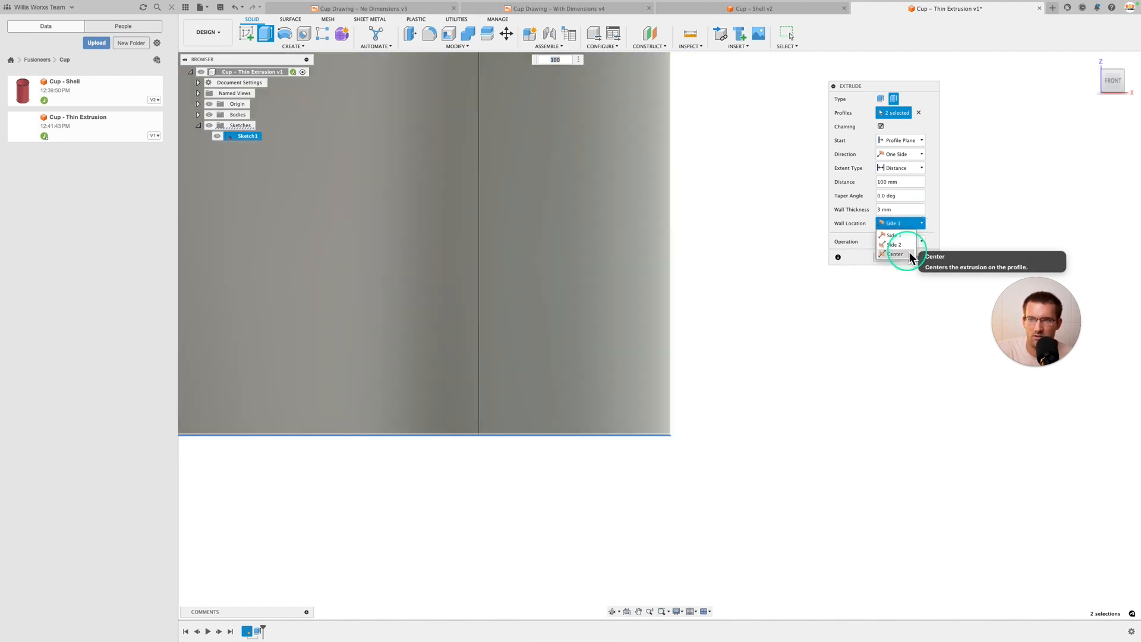
left_click(910, 223)
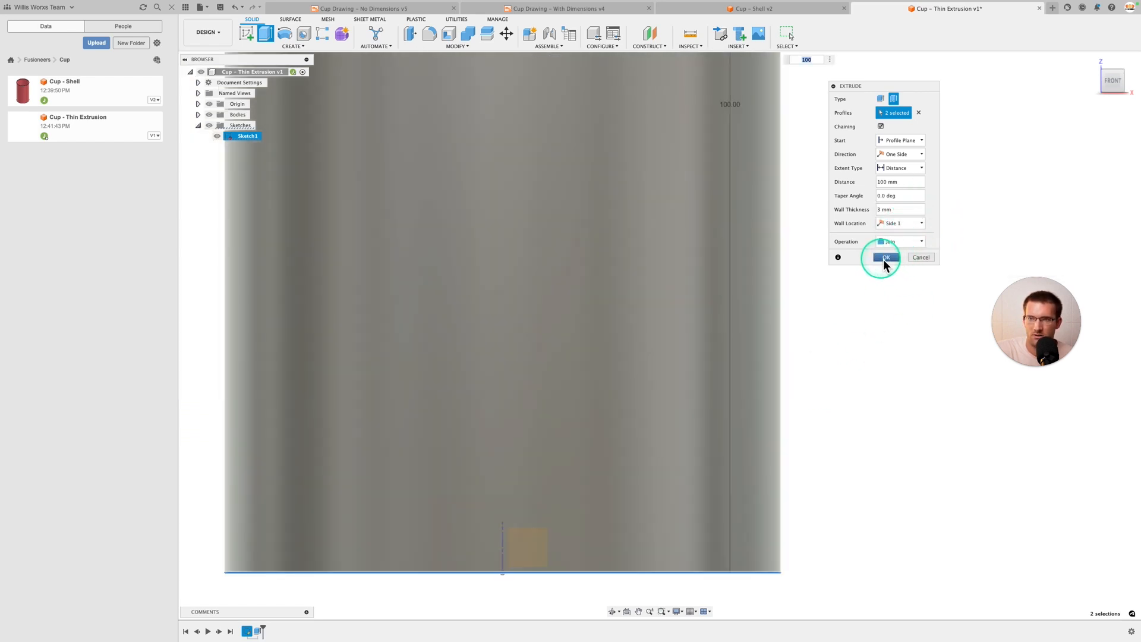
left_click(886, 258)
Step: Check the diameter of the cup rim's outer edge
scroll(872, 362, "down", 5)
mouse_move(879, 343)
middle_mouse_down("shift")
mouse_move(884, 405)
mouse_move(883, 340)
middle_mouse_up("shift")
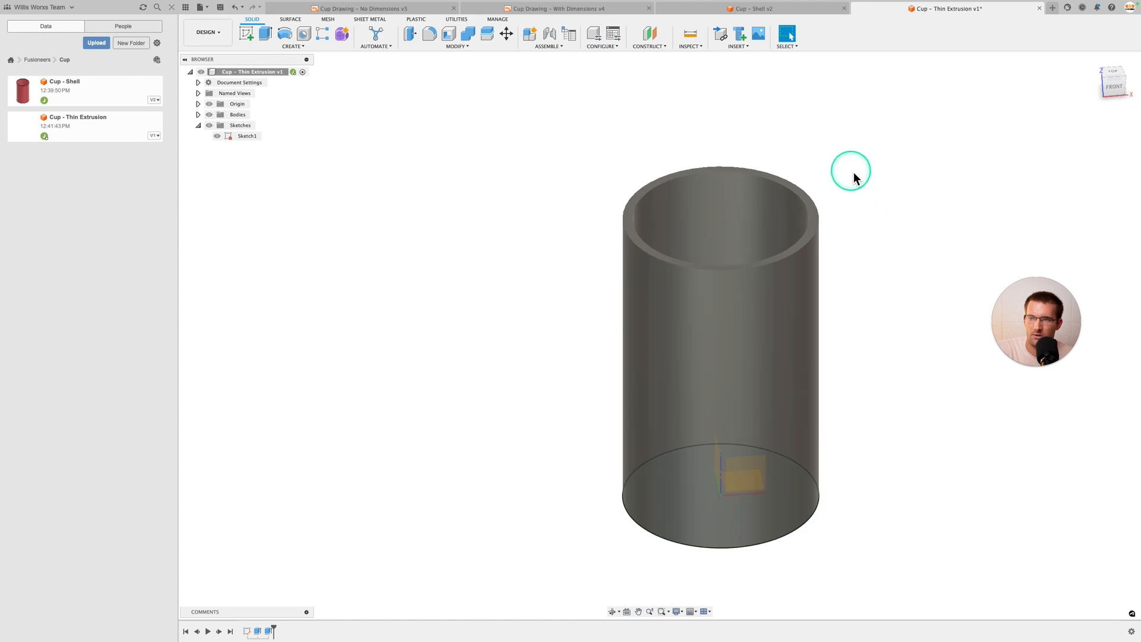
scroll(838, 194, "up", 8)
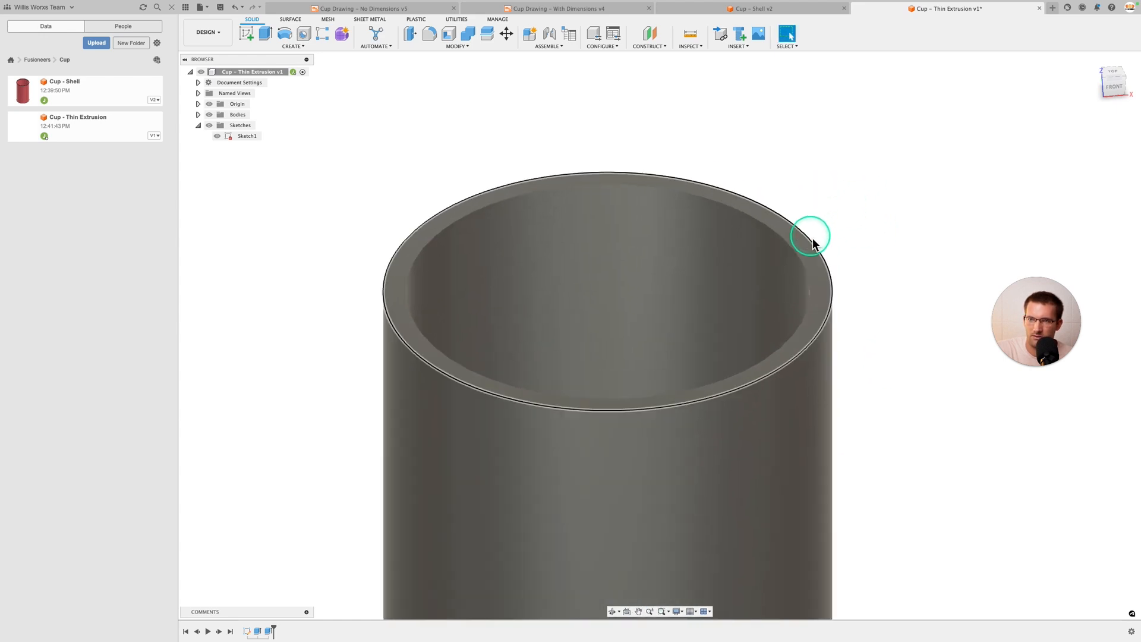
left_click(813, 244)
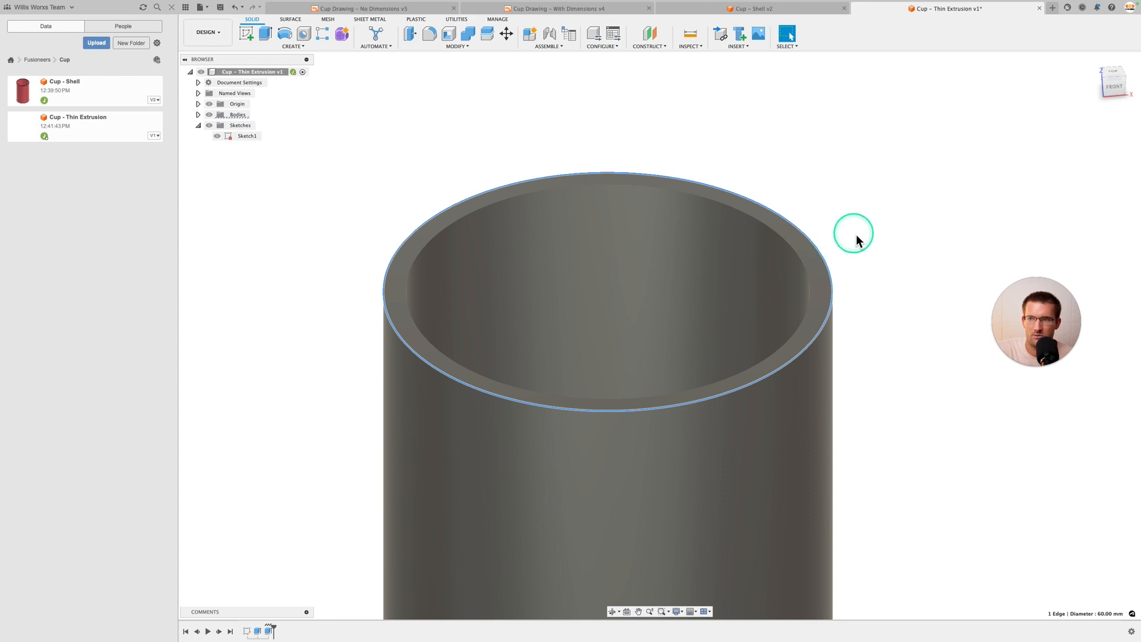
Step: Edit the wall's thin extrusion to use Side 2 as its wall location and check the rim's outer diameter
left_click(269, 631)
right_click(270, 635)
left_click(291, 527)
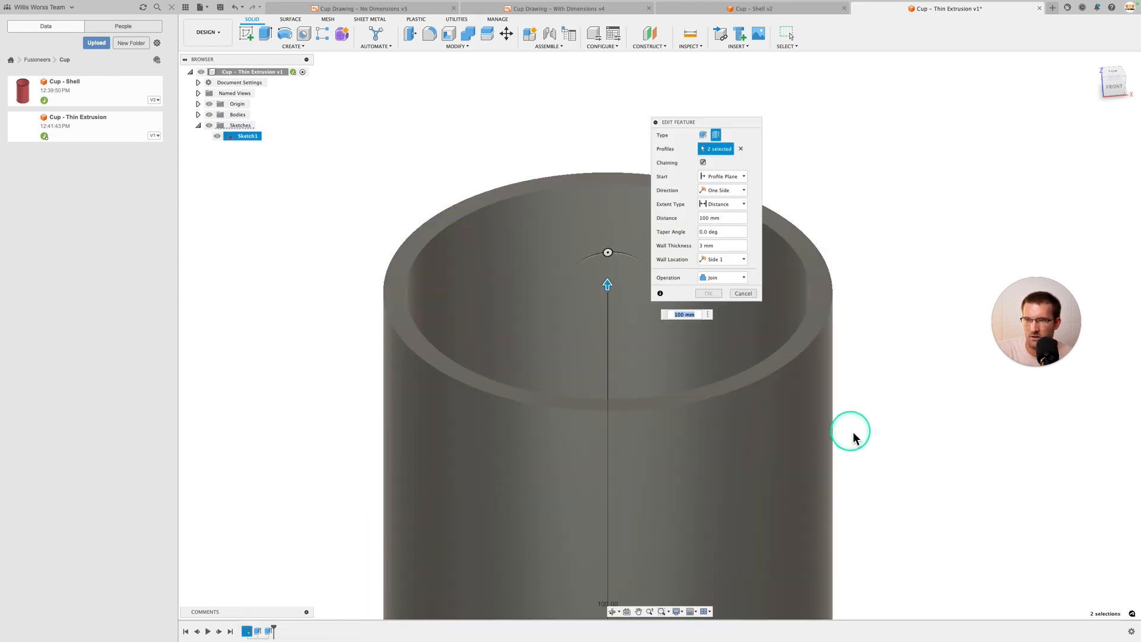
left_click(741, 261)
left_click(735, 280)
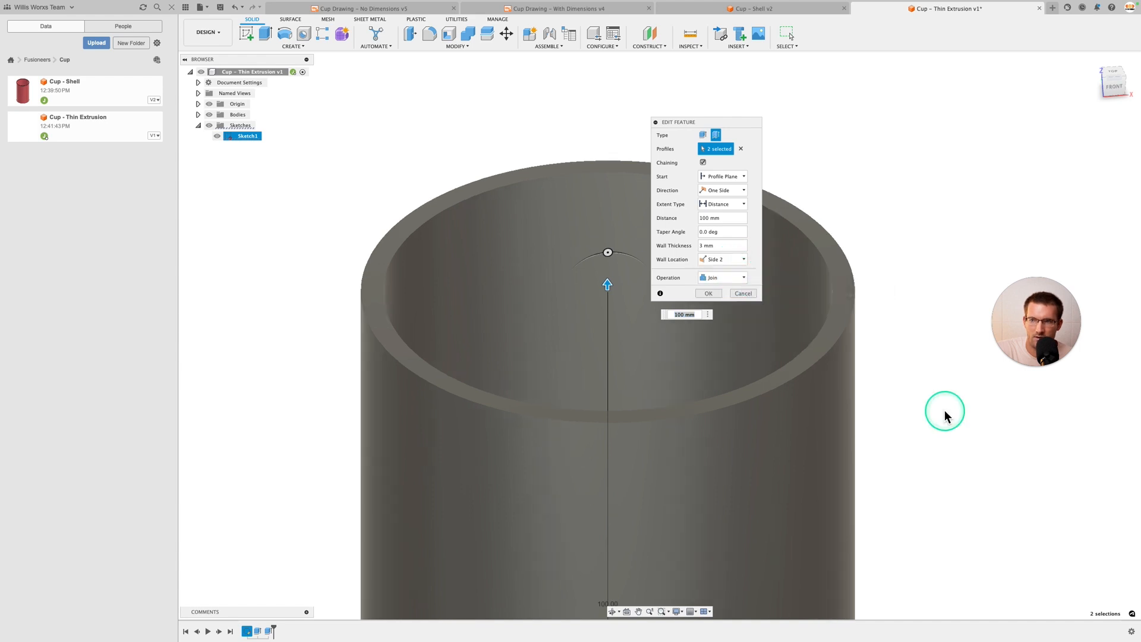
middle_click_drag(945, 414, 911, 382)
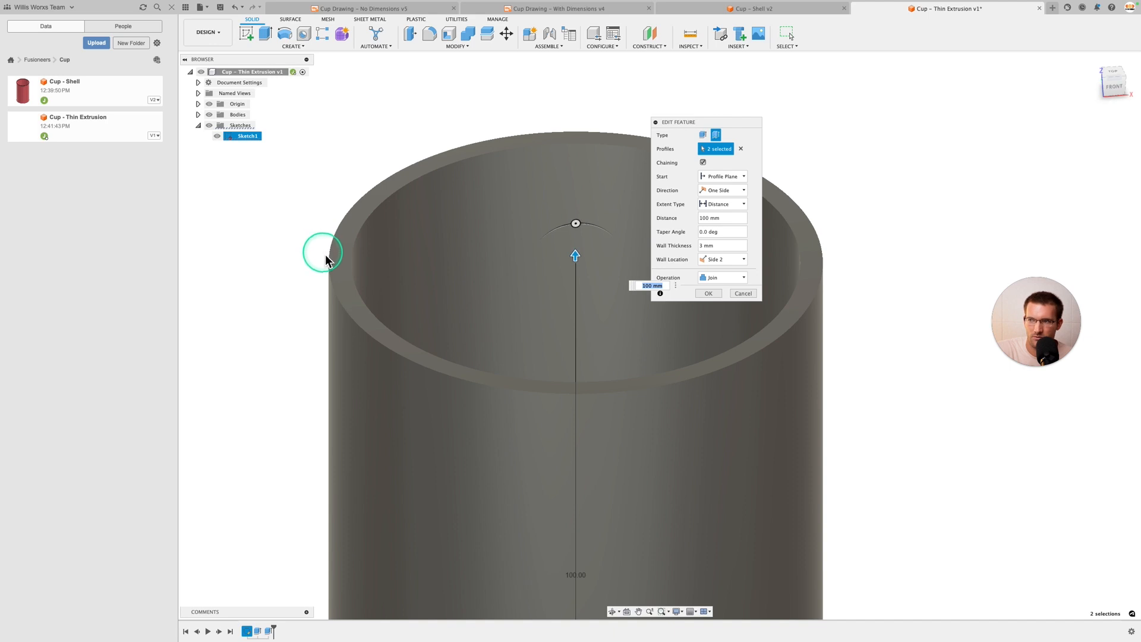
left_click(710, 296)
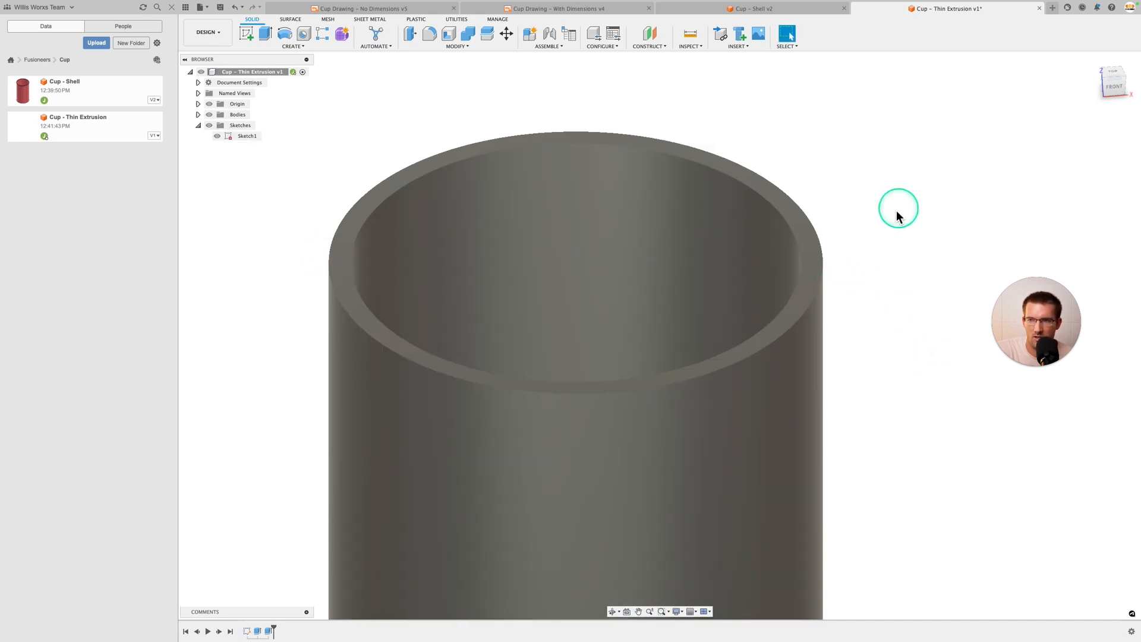
left_click(820, 234)
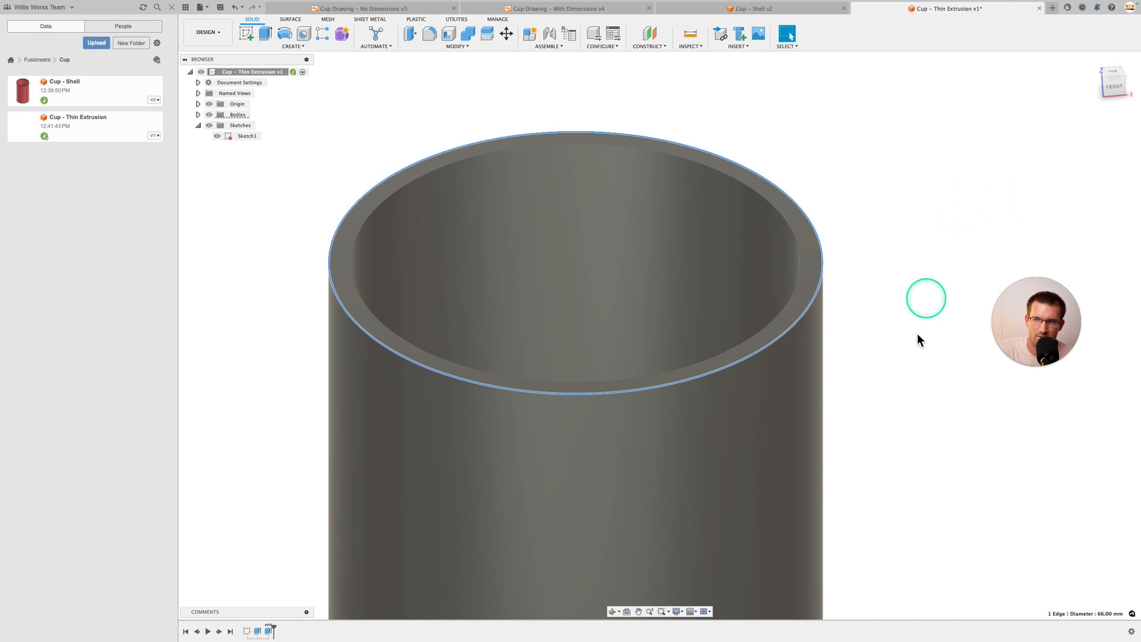
Step: Edit the wall's thin extrusion back to the Side 1 wall location and recheck the rim's outer diameter
right_click(268, 631)
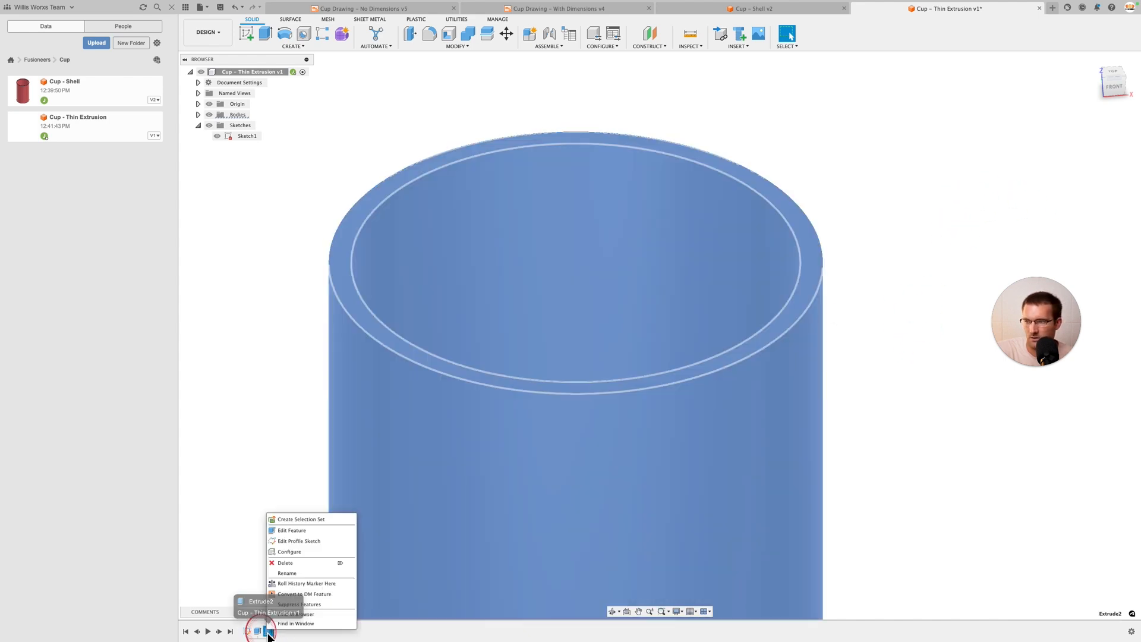
left_click(308, 529)
left_click(736, 260)
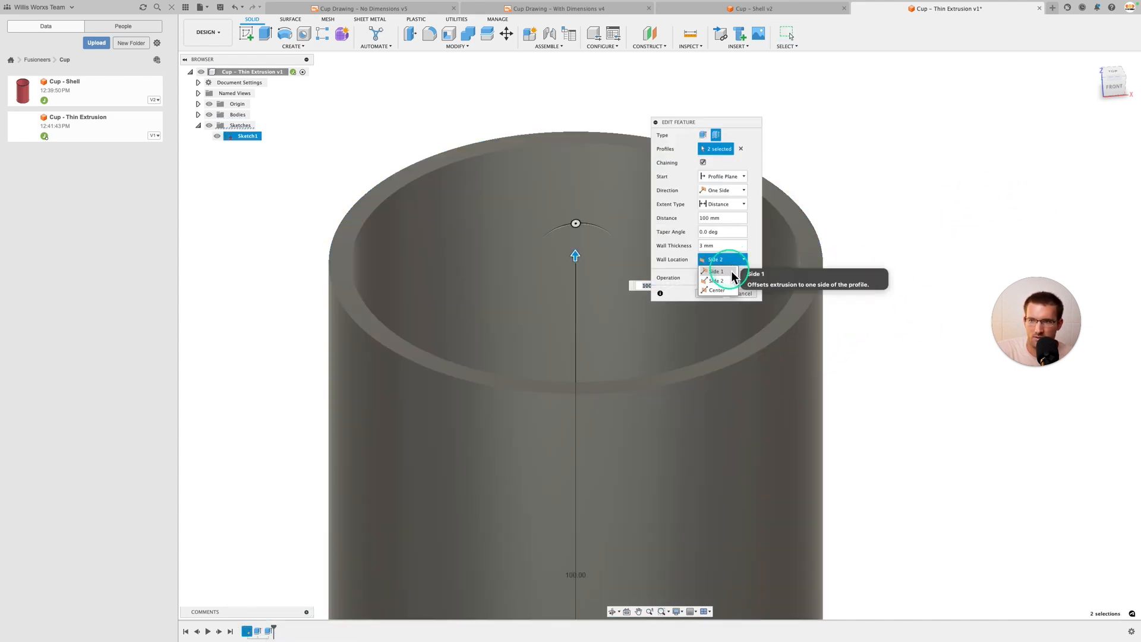
left_click(731, 272)
left_click(709, 294)
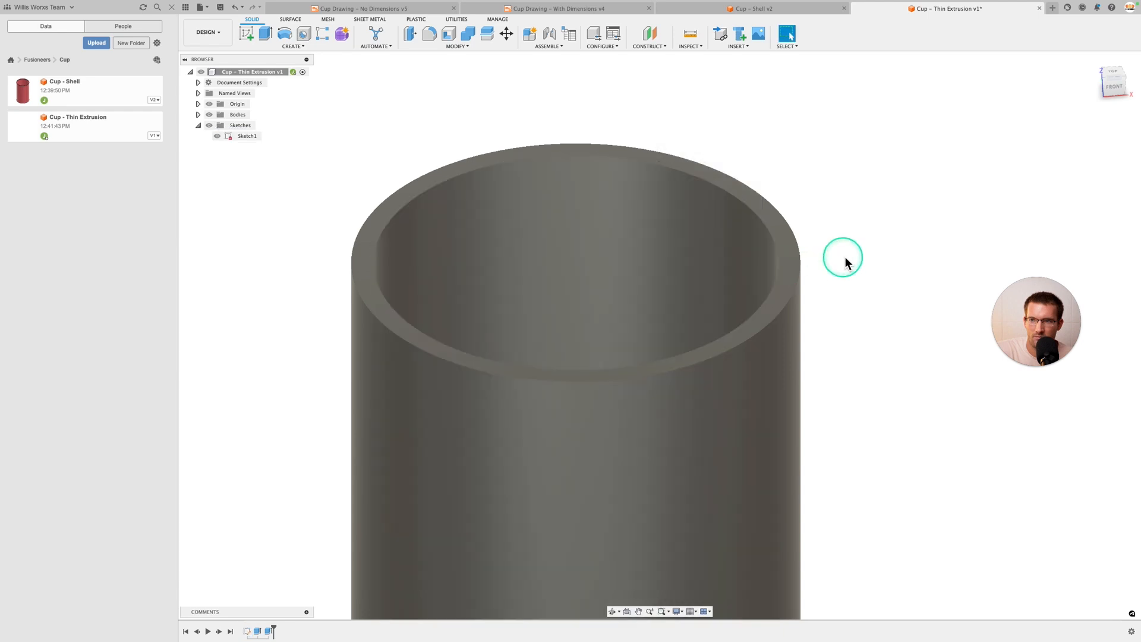
left_click(795, 232)
key("z")
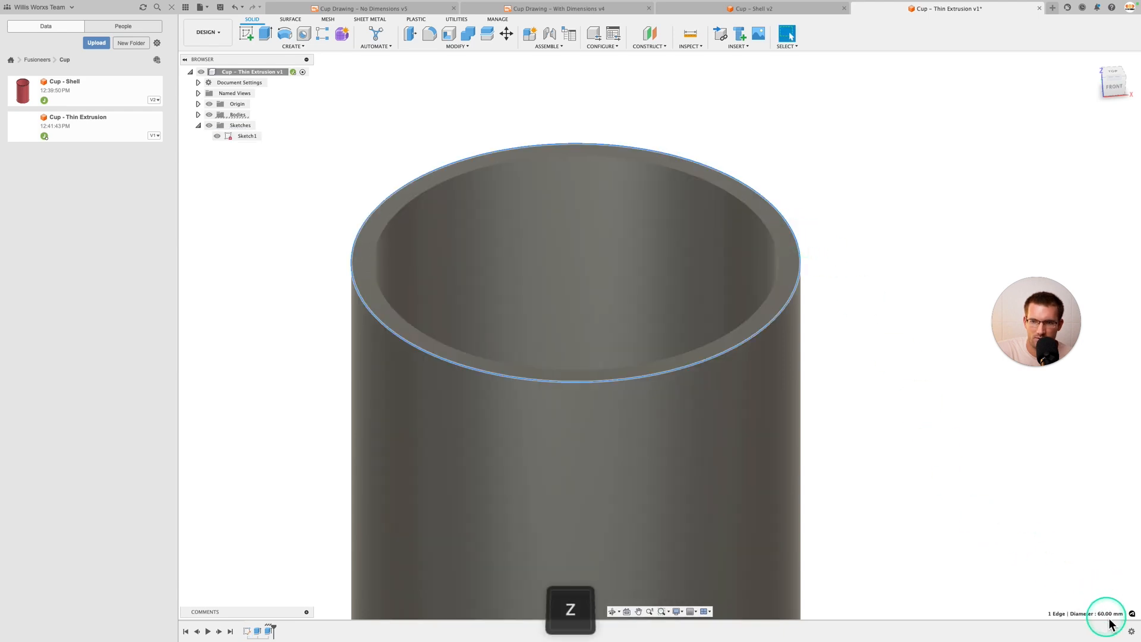
Step: Start an equal-distance chamfer on the cup's top rim face and set its distance to 0.4 mm
key("super")
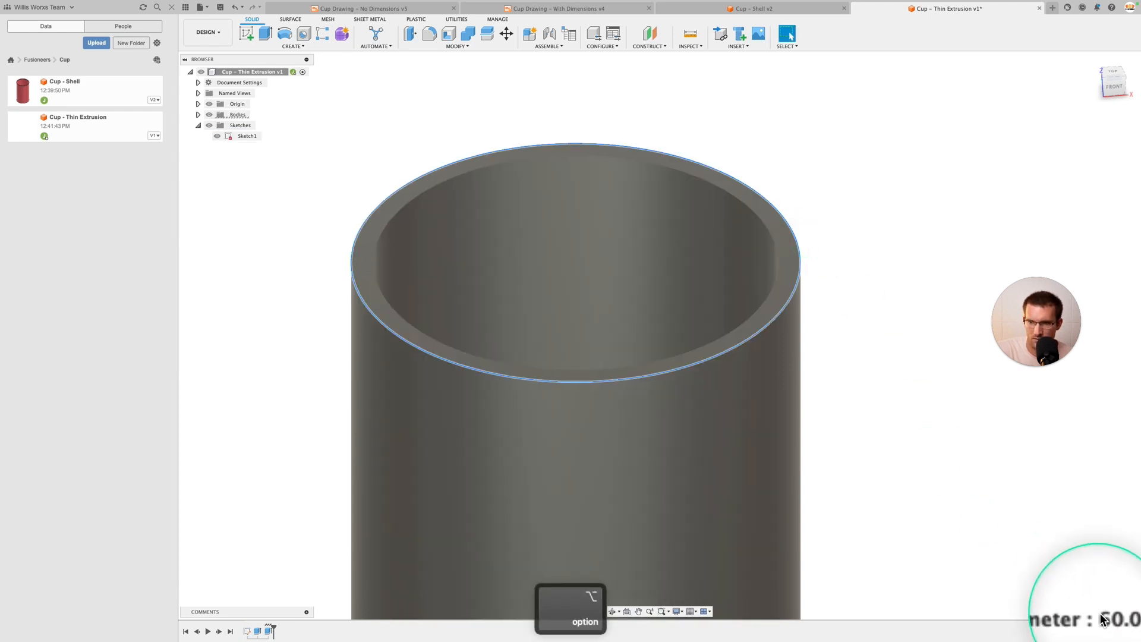
left_click(975, 430)
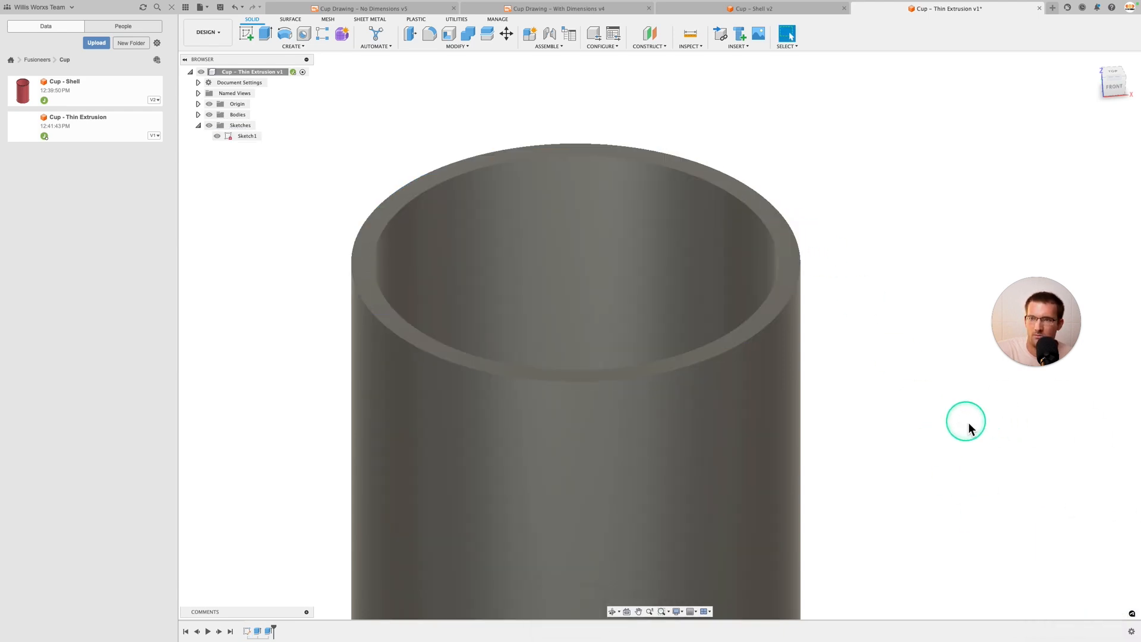
left_click(460, 45)
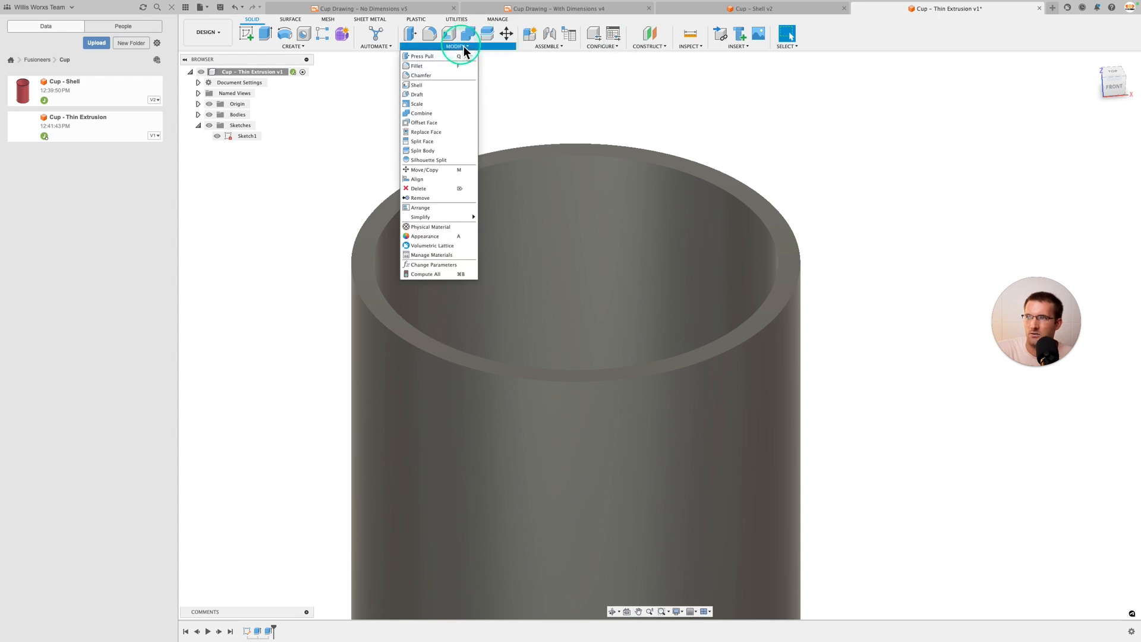
left_click(437, 75)
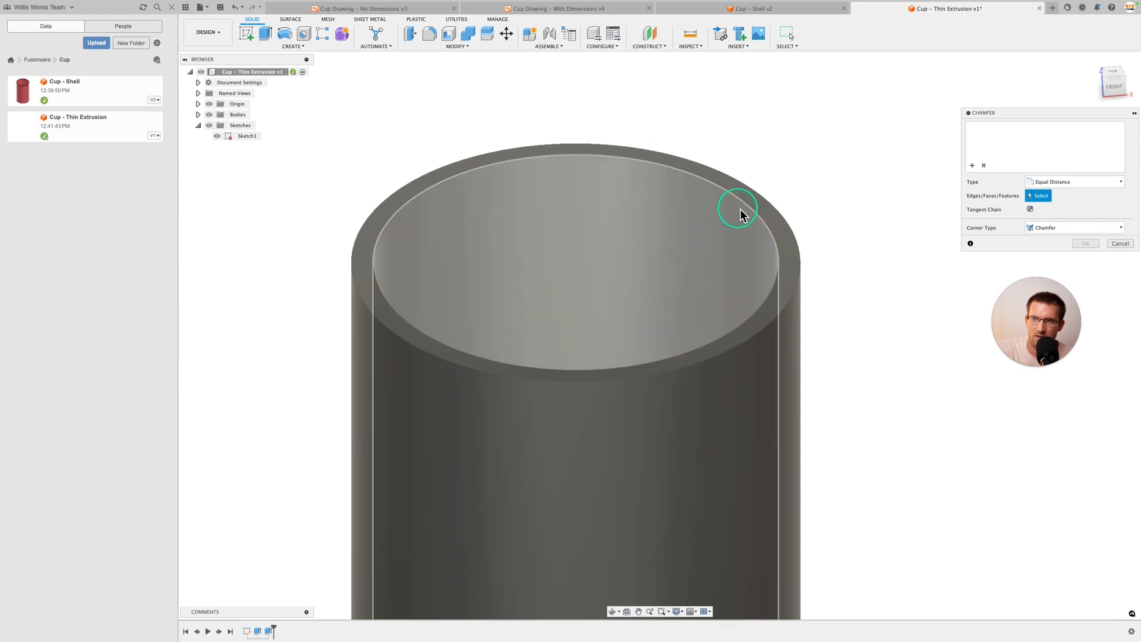
scroll(789, 202, "up", 4)
scroll(789, 201, "up", 2)
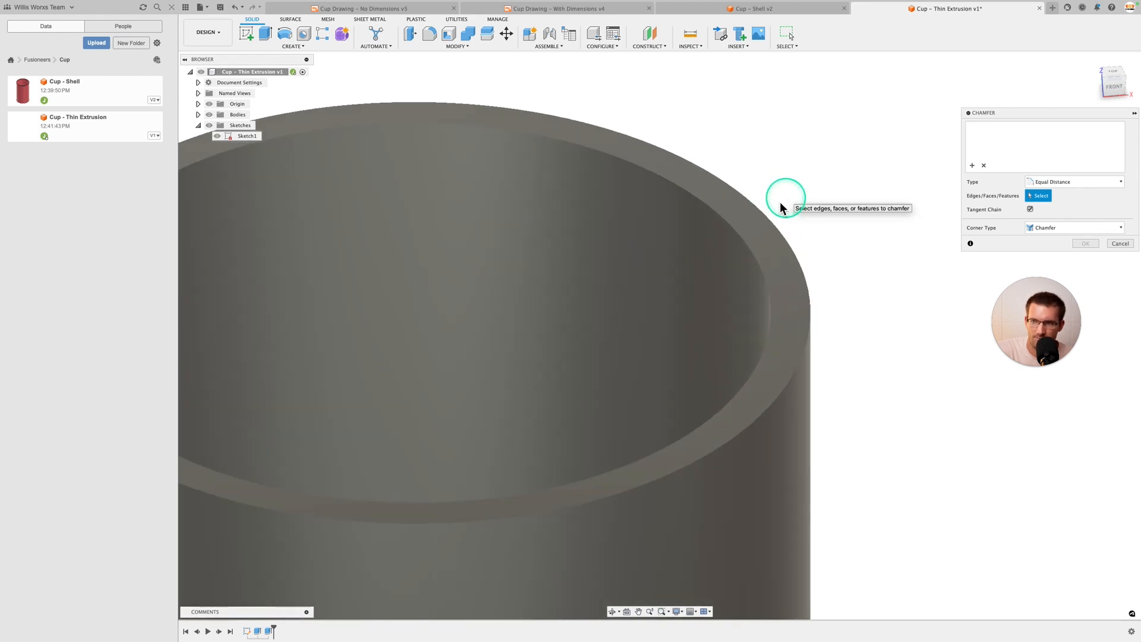
left_click(762, 224)
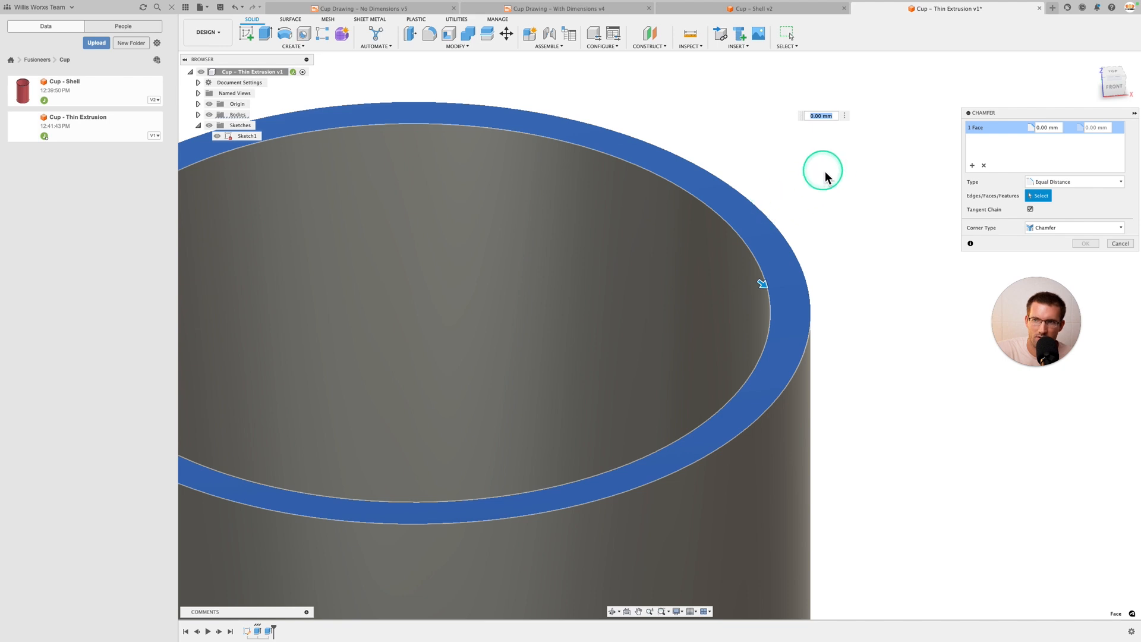
type(".4")
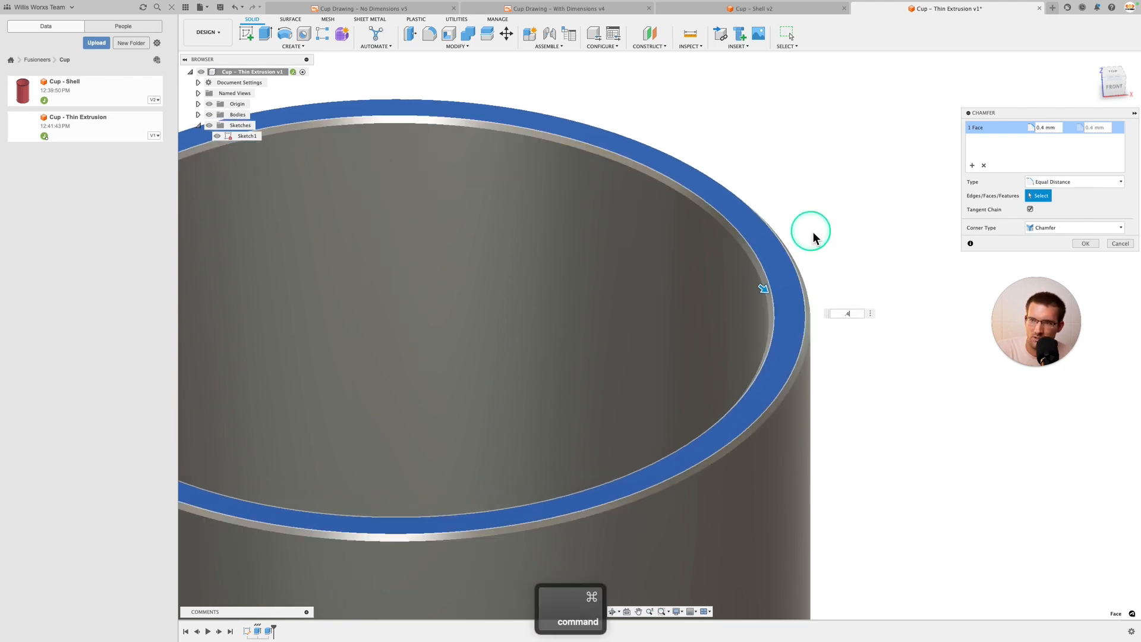
Step: Add the outer edge of the cup's underside to the chamfer selection, complete the chamfer and return to the home view
scroll(812, 235, "up", 3)
scroll(772, 293, "down", 5)
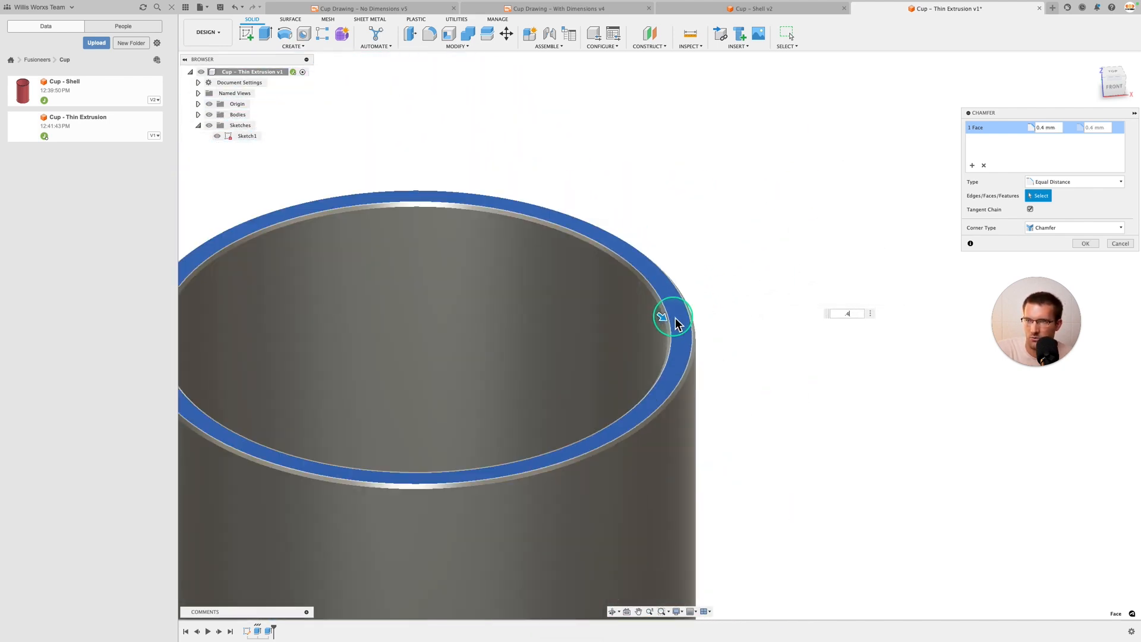
scroll(675, 319, "down", 5)
middle_click_drag(733, 376, 733, 88)
middle_click_drag(726, 610, 703, 536, "shift")
scroll(706, 550, "up", 5)
scroll(694, 548, "up", 4)
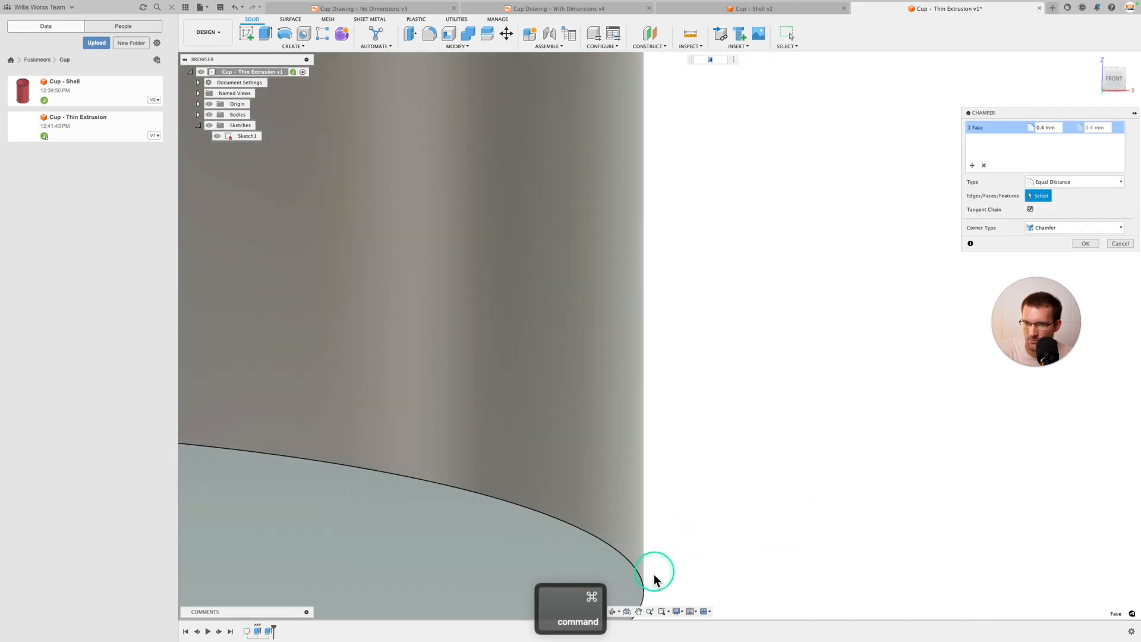
left_click(645, 580, "super")
scroll(747, 472, "down", 3)
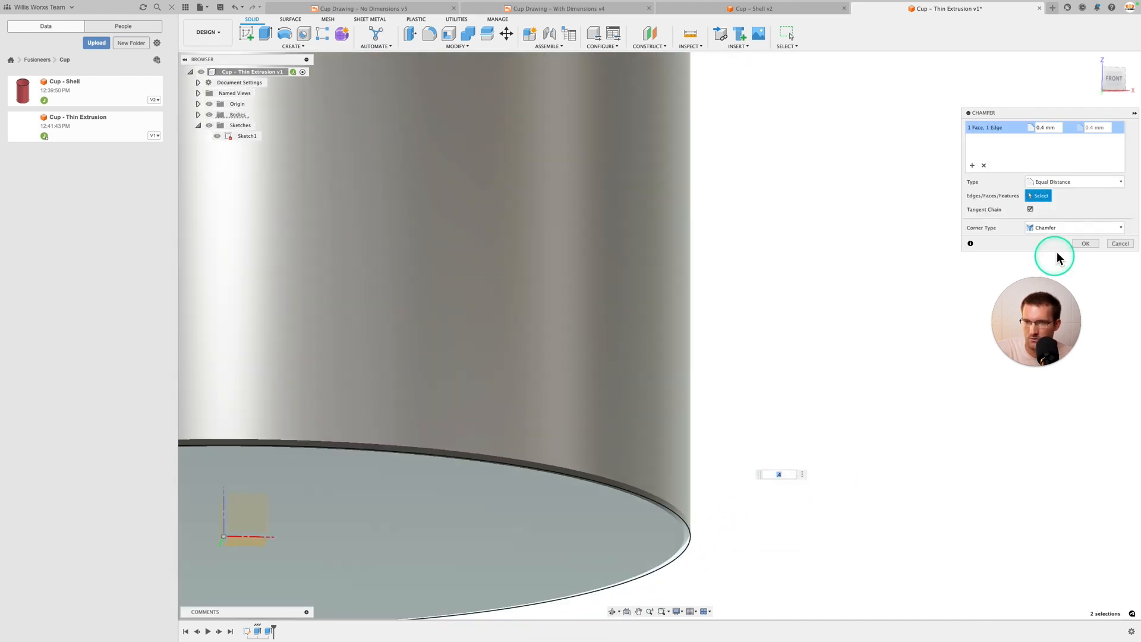
left_click(1086, 243)
scroll(826, 376, "down", 4)
middle_click_drag(826, 375, 827, 440, "shift")
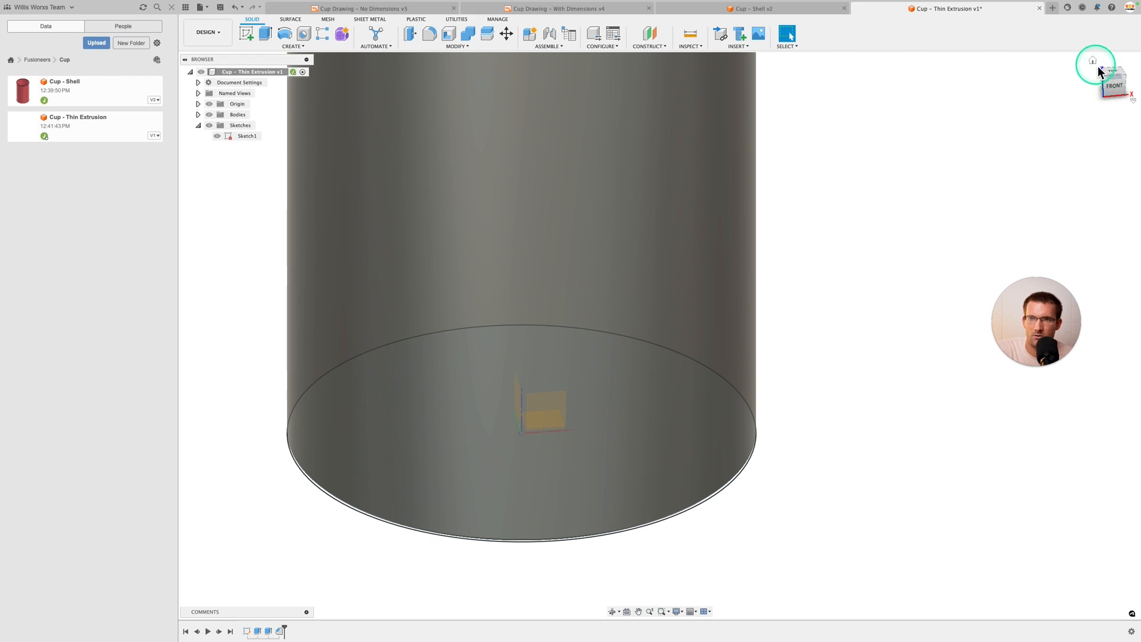
left_click(1093, 61)
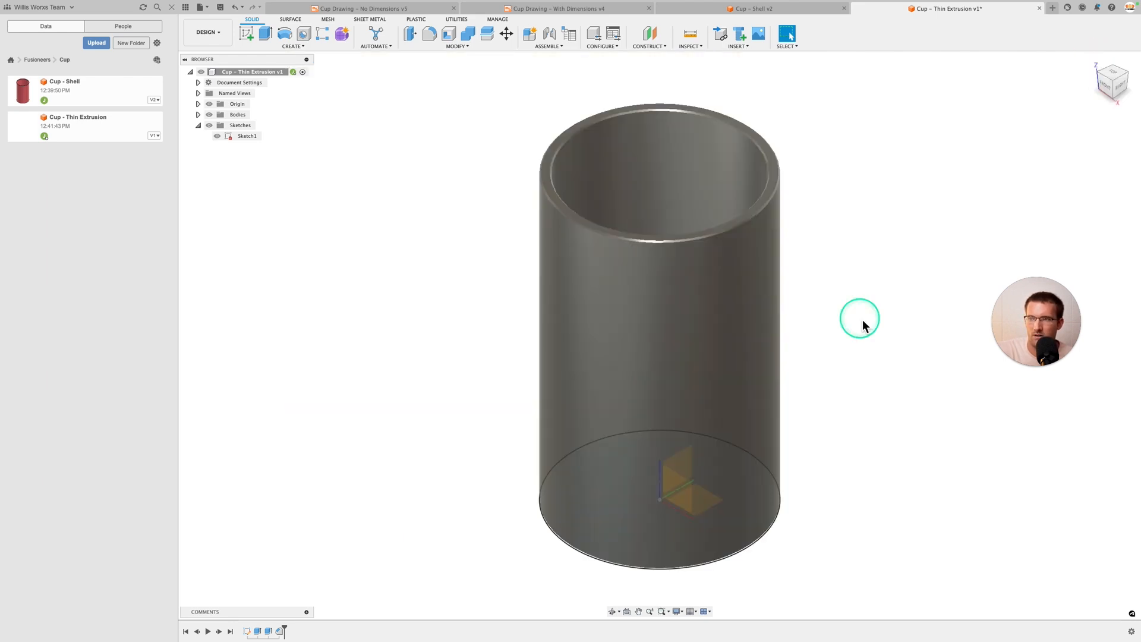